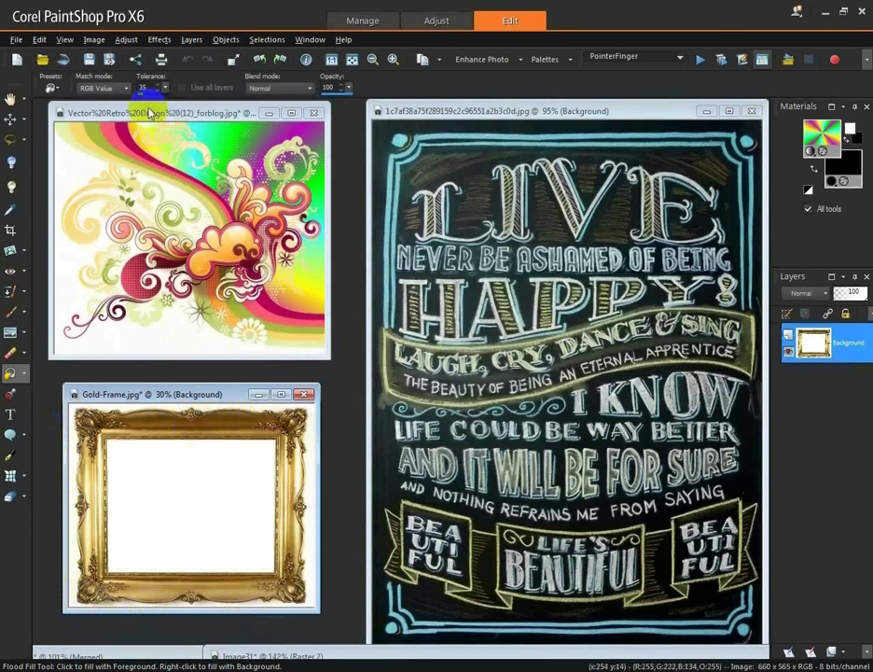
Split the colourful Vector Retro Design image into its RGB channels.
click(150, 112)
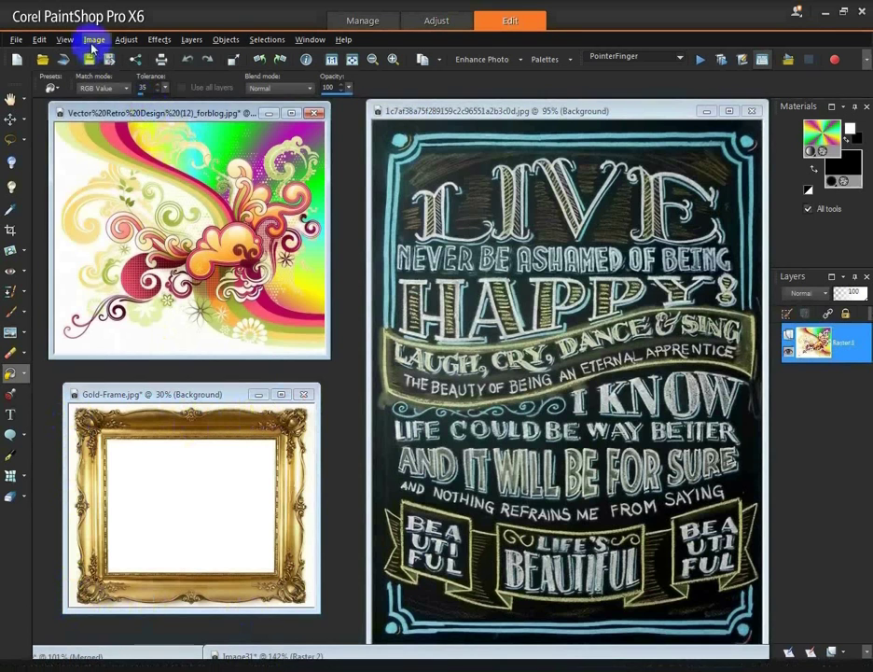
click(92, 39)
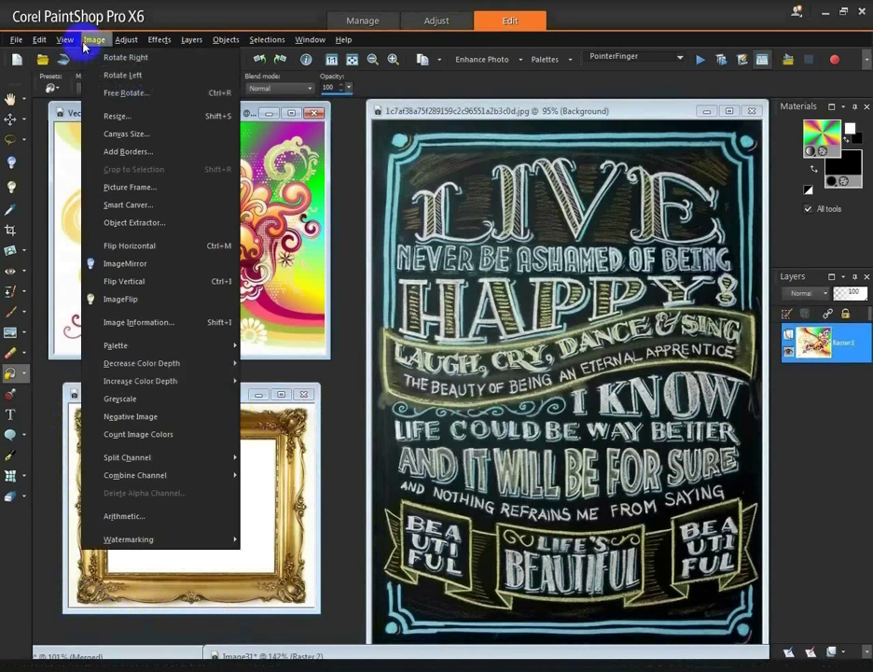
mouse_move(91, 458)
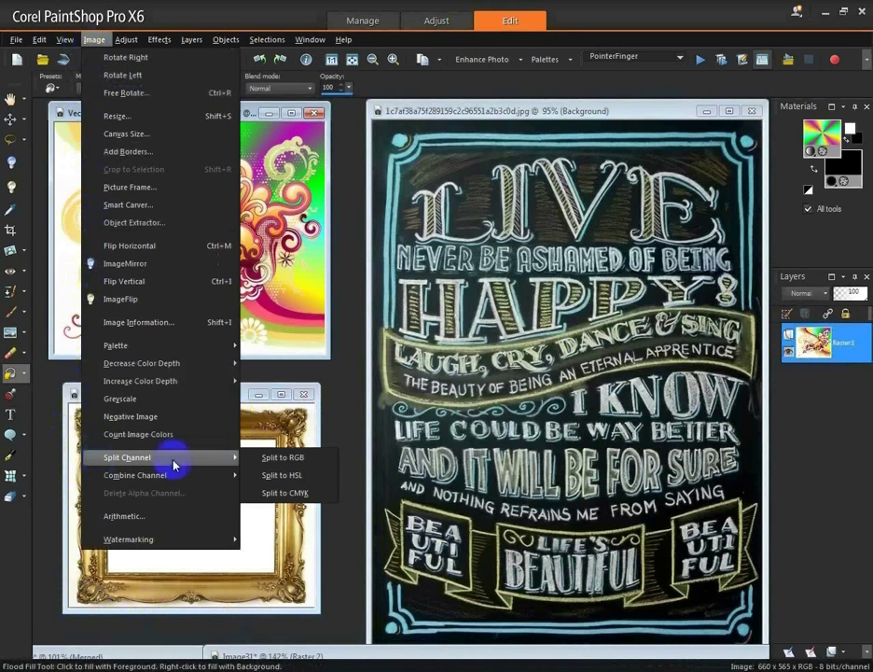
click(276, 458)
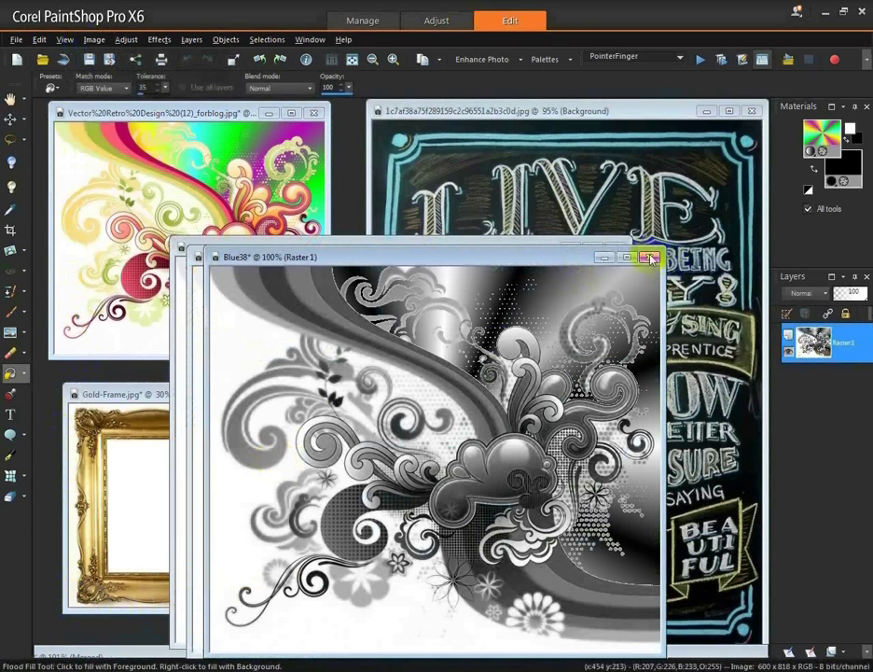
Close the blue and red channel images without saving and reposition the green channel image in the workspace.
click(651, 257)
click(442, 370)
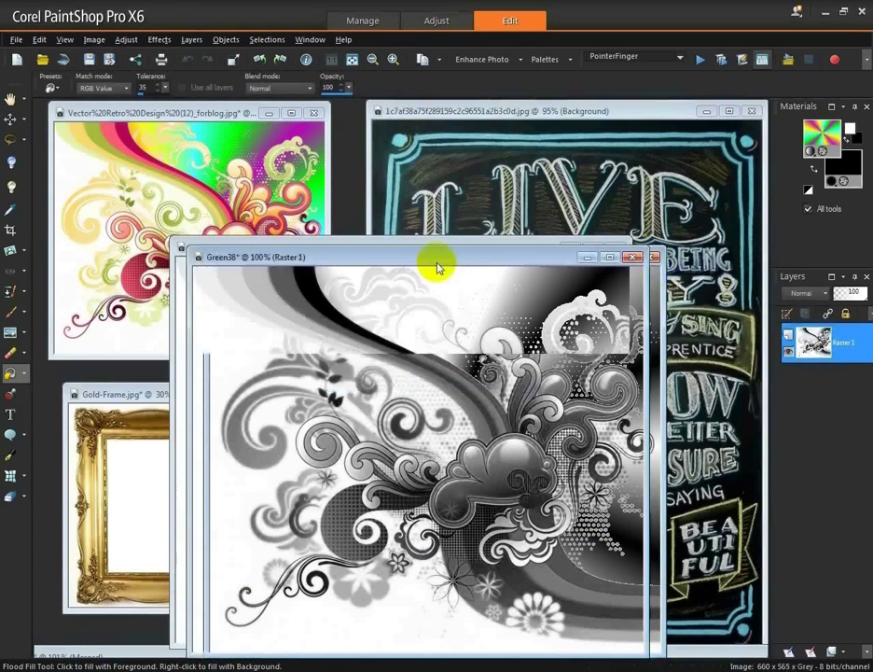
drag(438, 264, 297, 385)
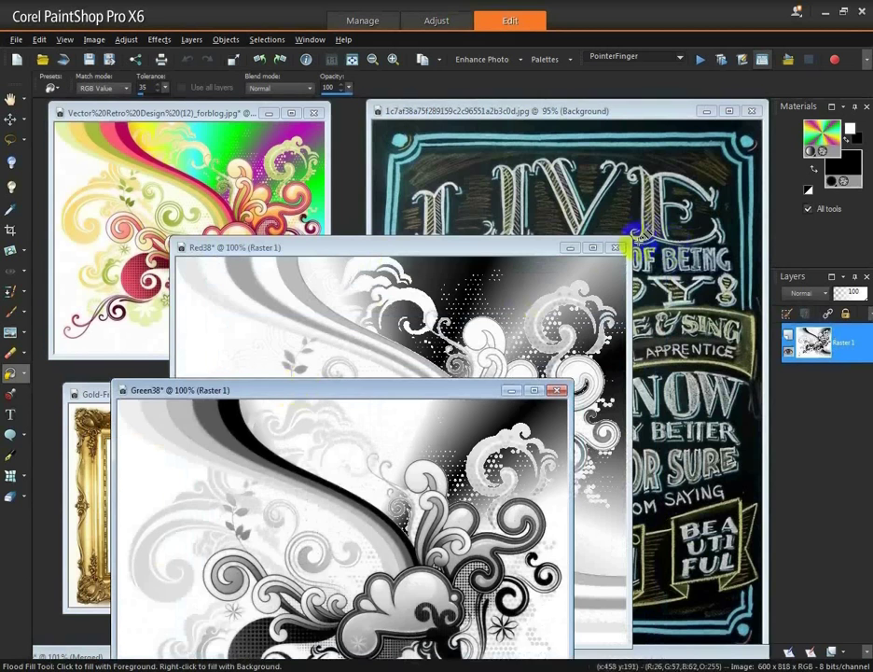
click(615, 247)
click(446, 369)
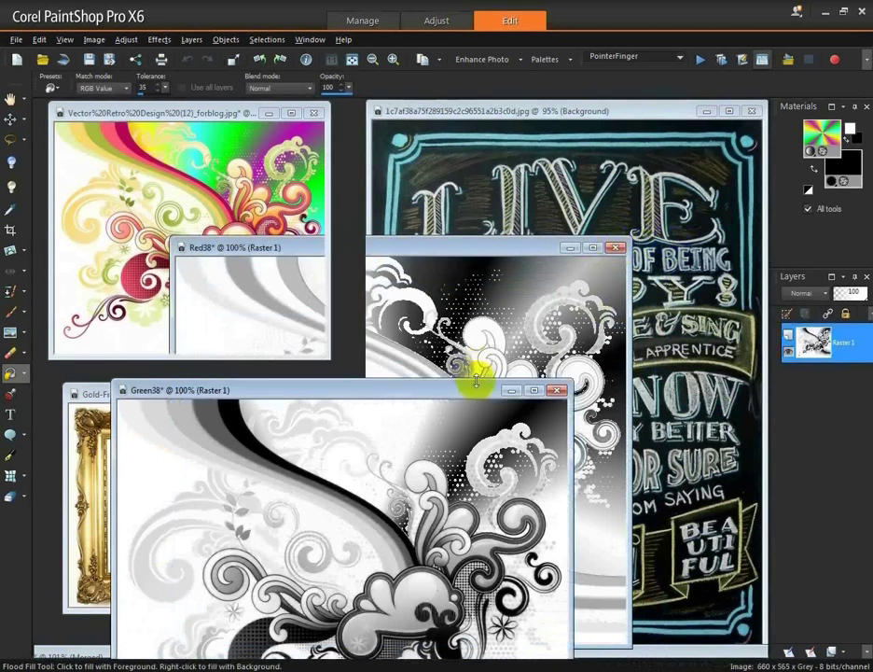
drag(331, 390, 458, 177)
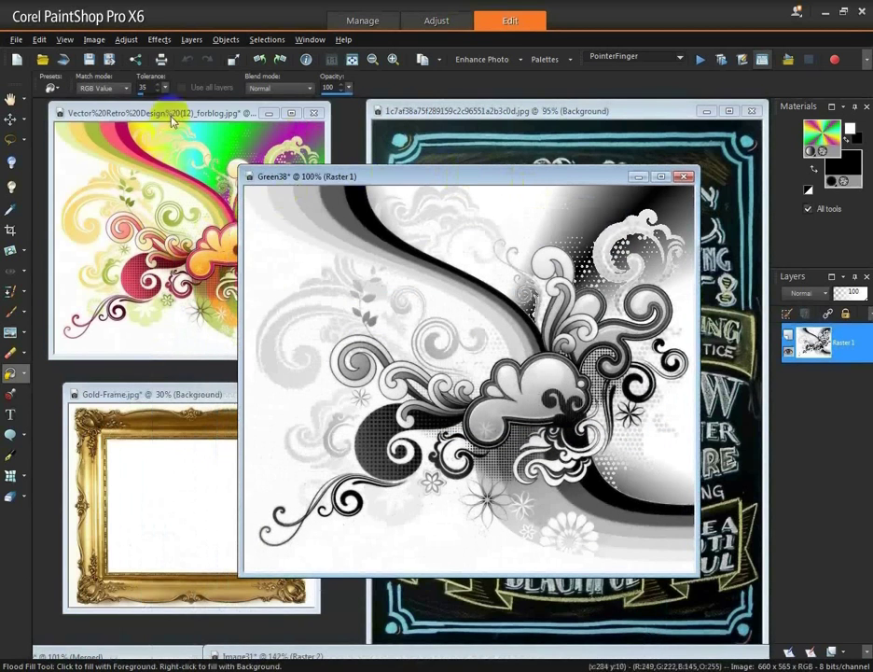
Apply Brightness/Contrast to the green channel image with brightness -44 and contrast 17, and move its window aside.
click(124, 41)
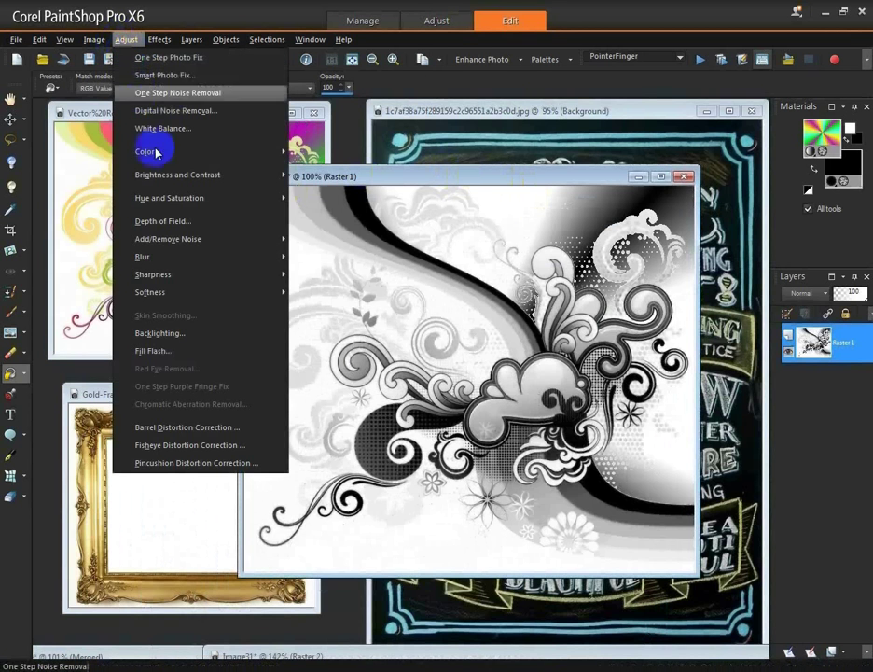
mouse_move(156, 176)
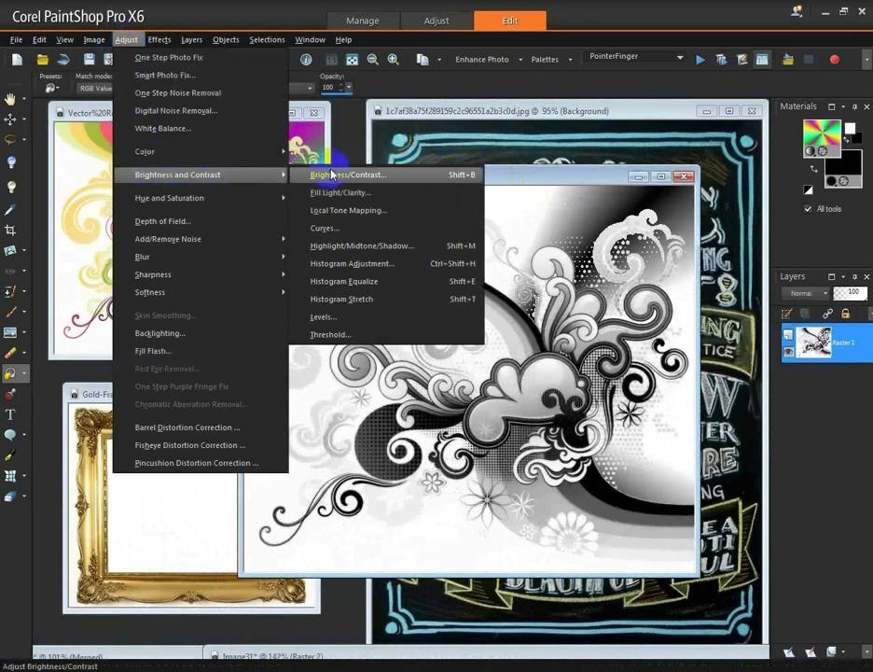
click(336, 177)
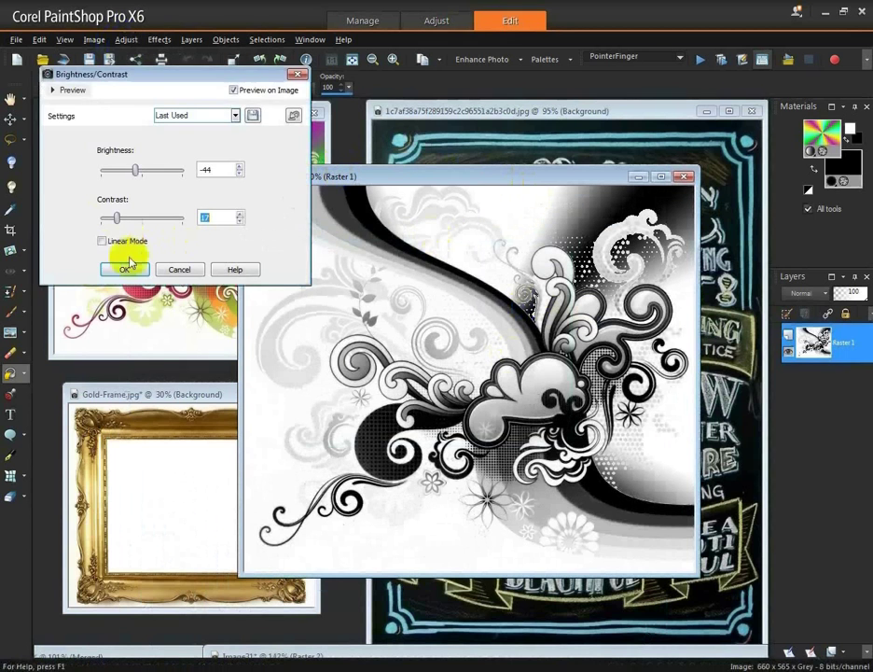
click(118, 269)
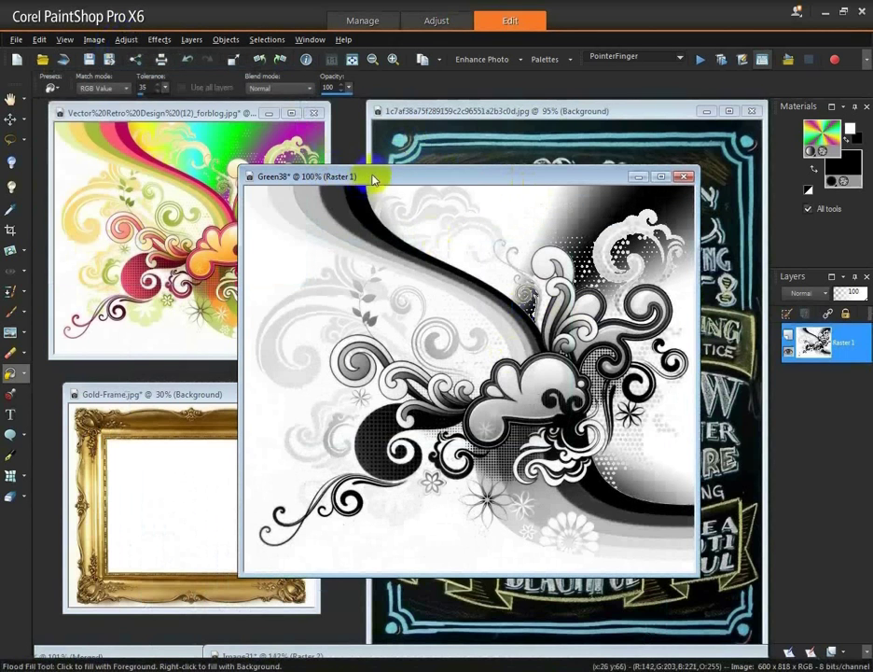
drag(372, 179, 493, 118)
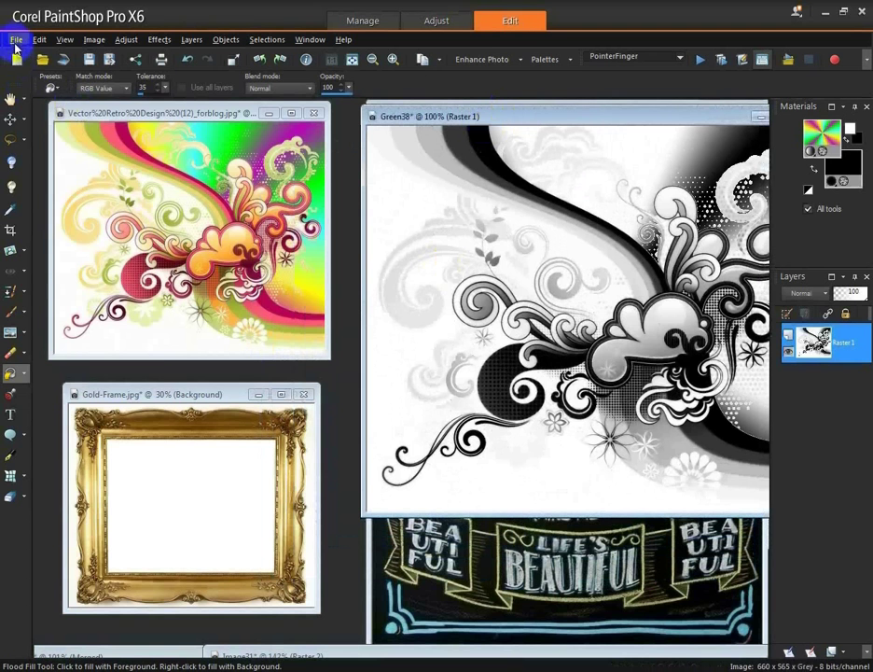
Save the adjusted greyscale image as Retro.jpg in the EXTRA MASKS folder, replacing any existing file of that name.
click(16, 39)
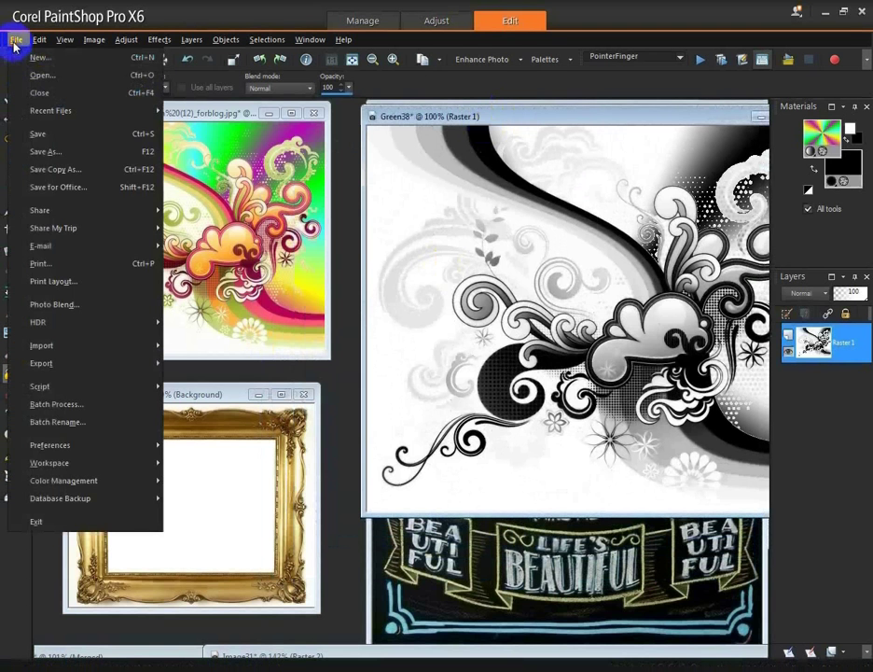
click(22, 150)
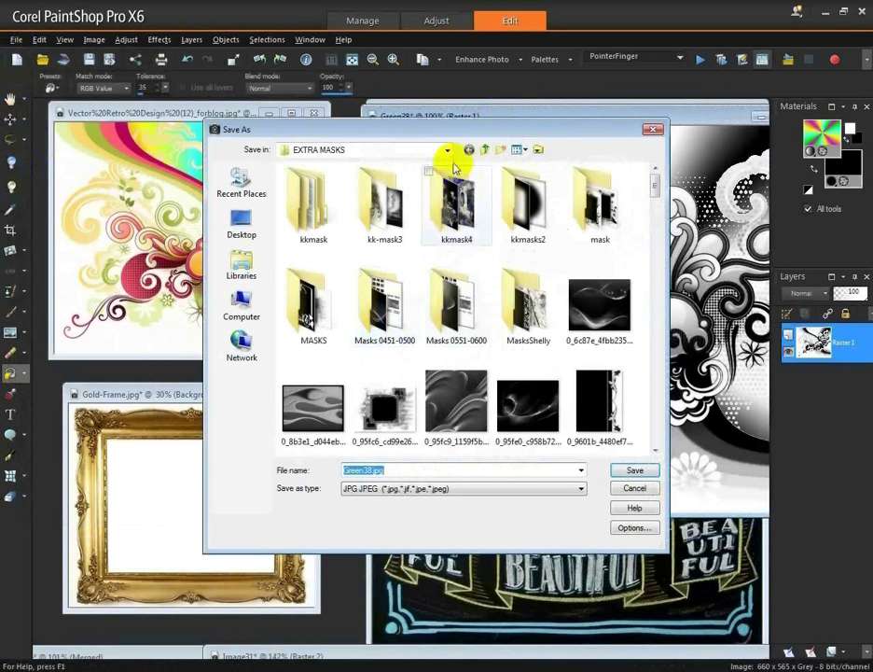
click(446, 149)
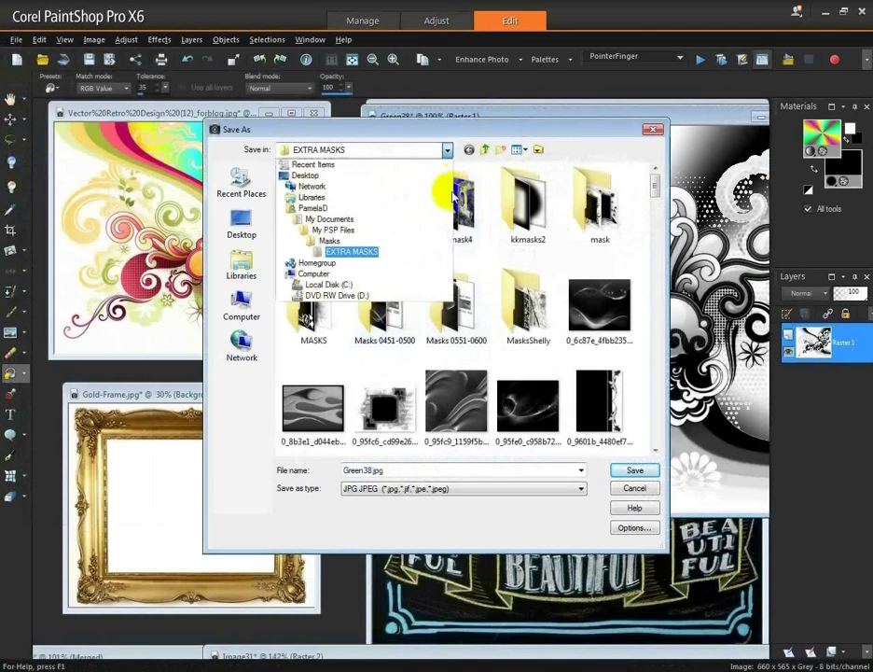
click(331, 251)
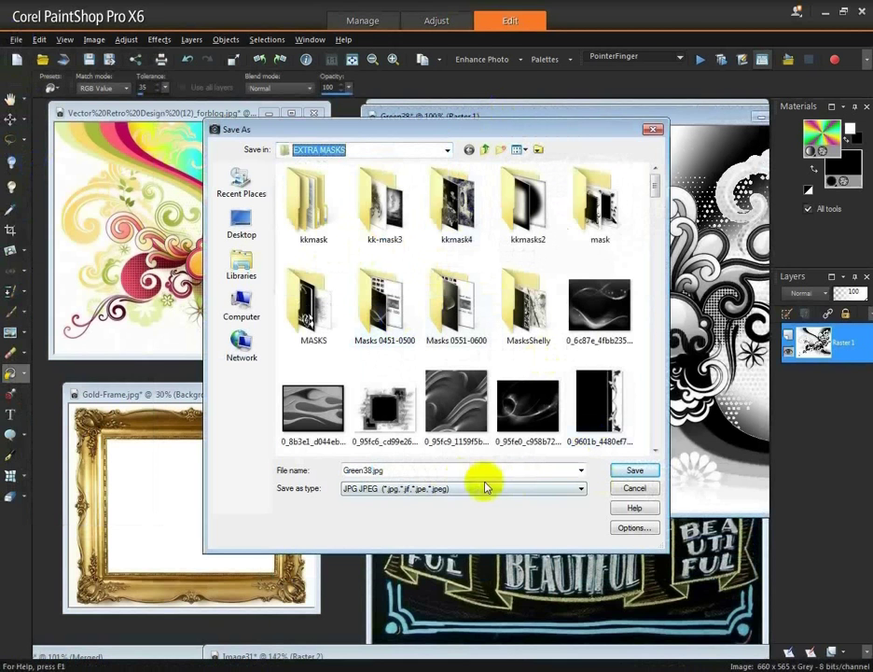
double_click(395, 473)
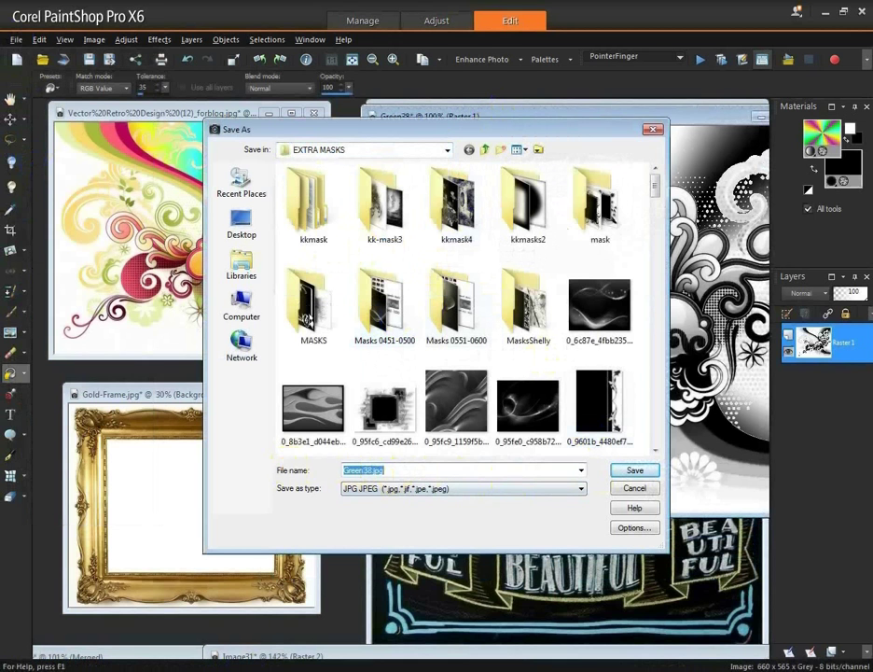
text(Retro)
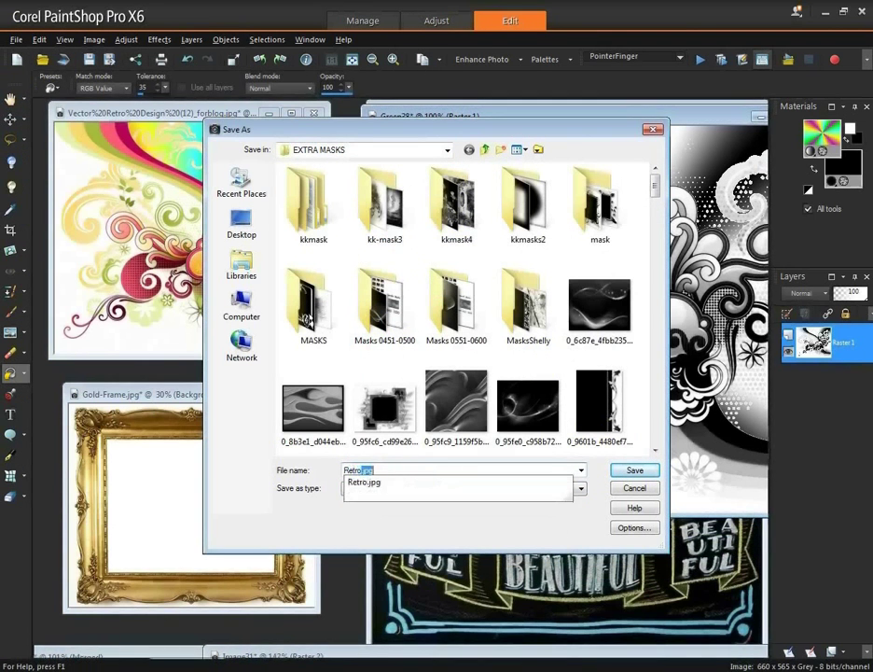
click(627, 470)
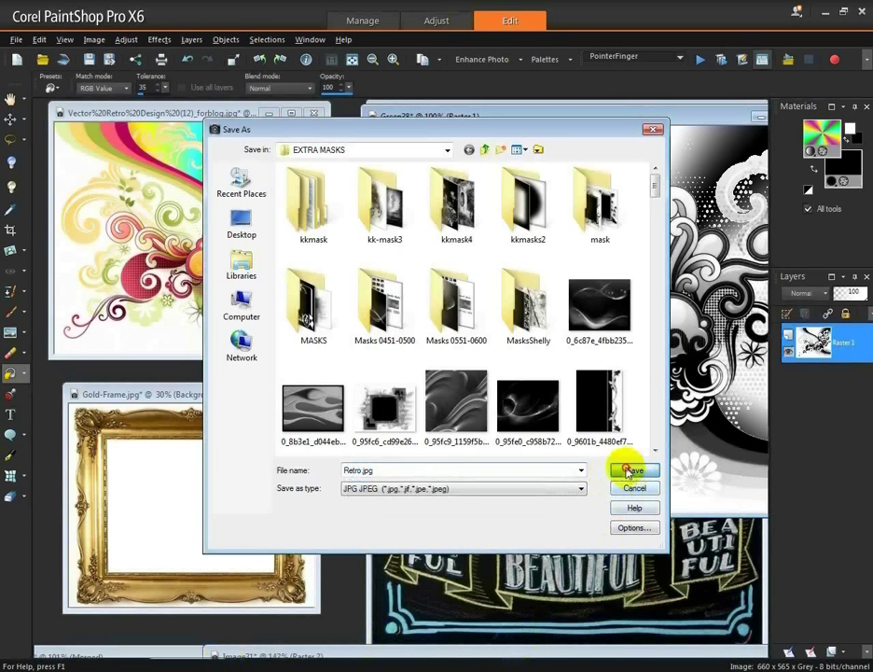
click(481, 373)
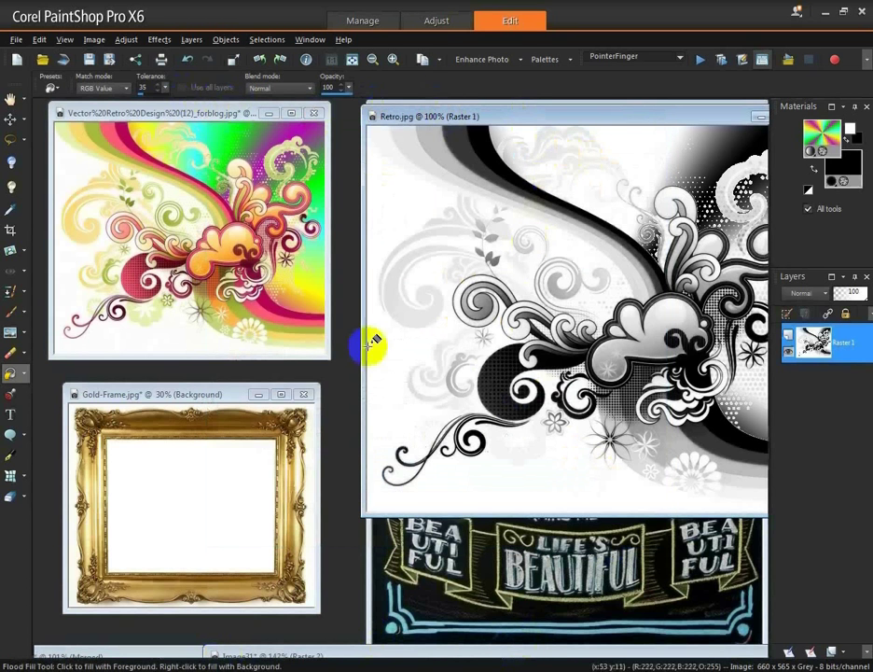
Load the Retro mask from disk onto Raster 2 of the rainbow swirl image, using Fit to canvas, Source luminance, Invert transparency and Hide all mask.
click(424, 653)
drag(378, 323, 323, 109)
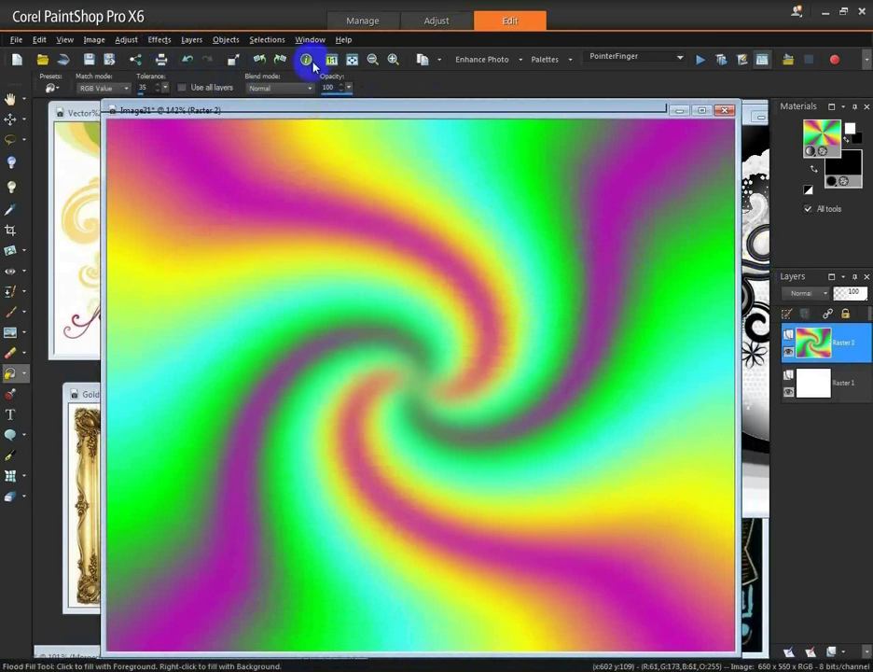
click(191, 40)
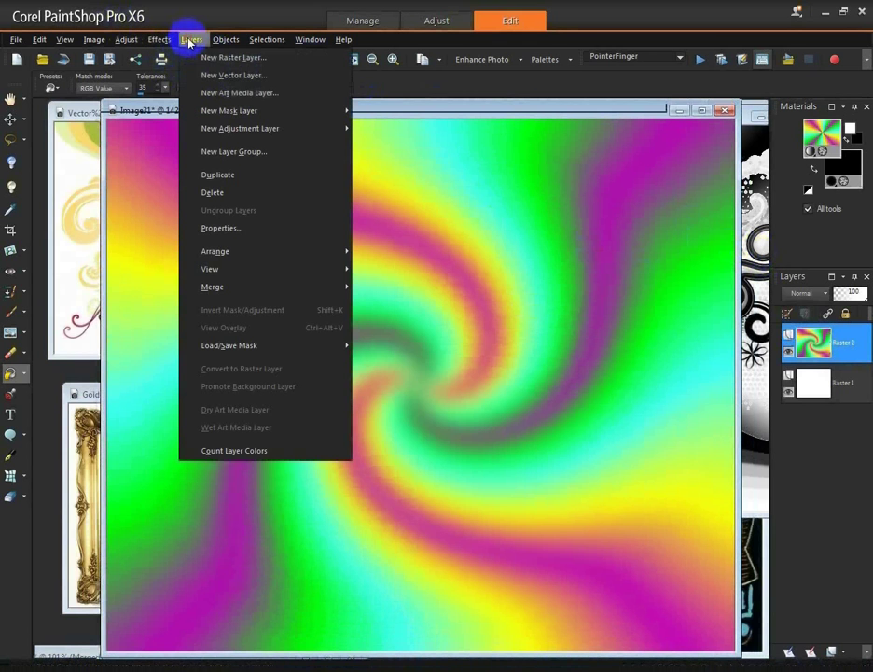
mouse_move(222, 347)
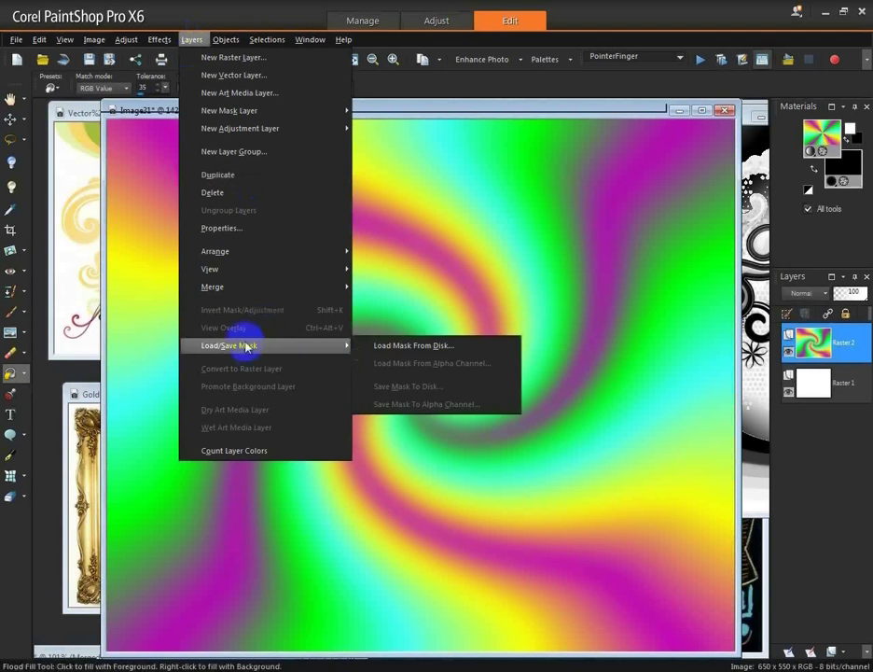
click(412, 346)
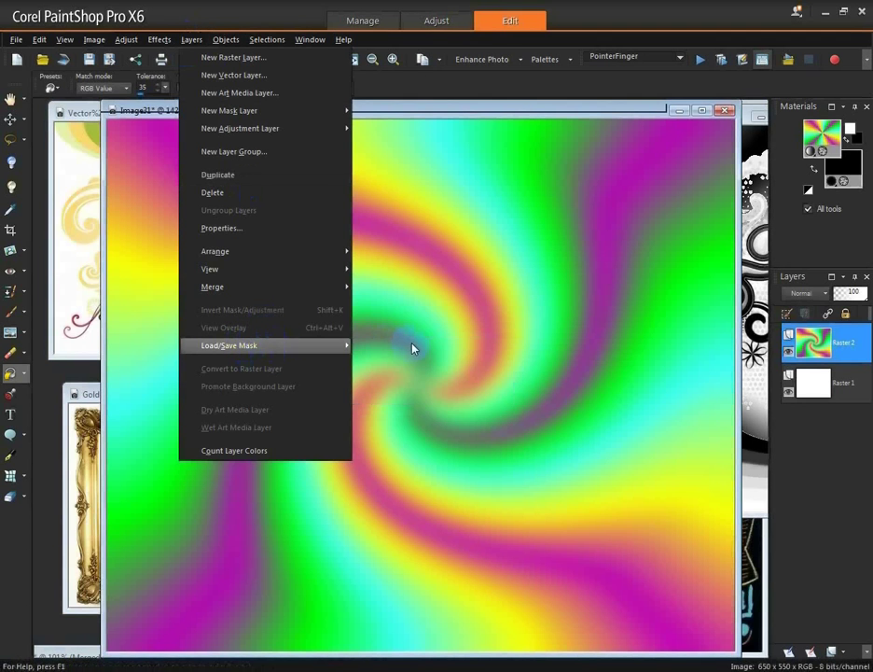
click(333, 276)
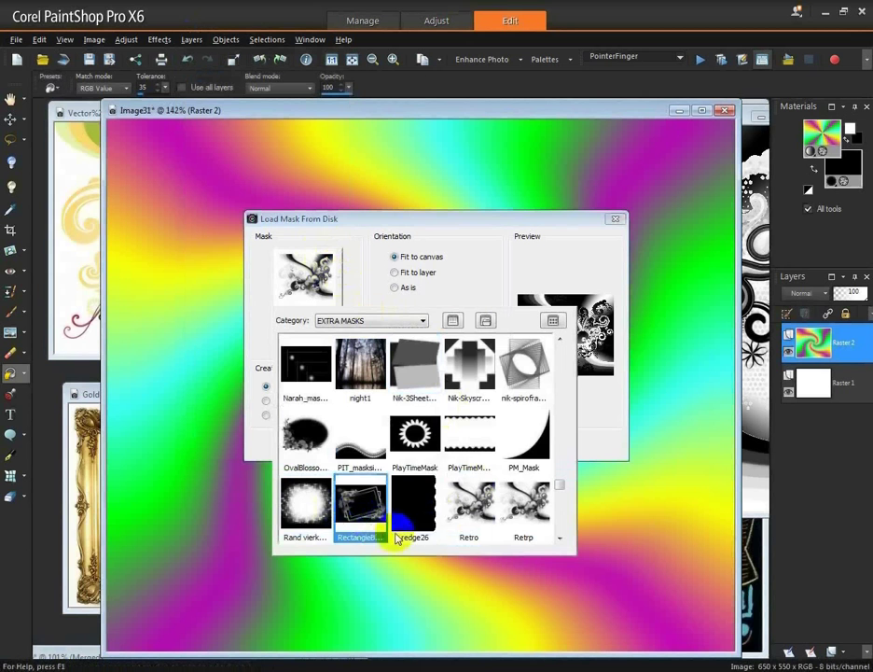
click(469, 508)
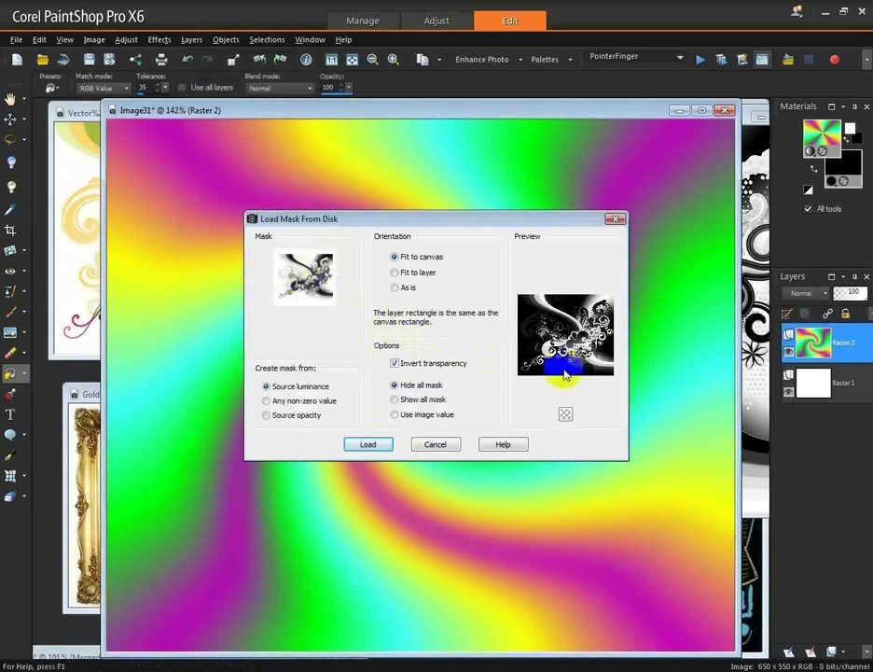
drag(552, 362, 518, 322)
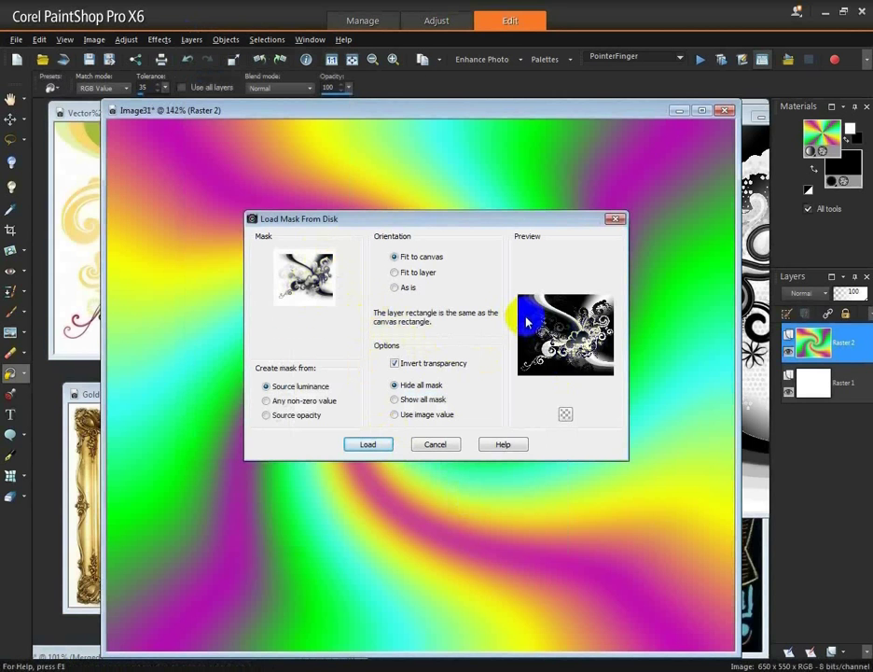
drag(525, 321, 593, 341)
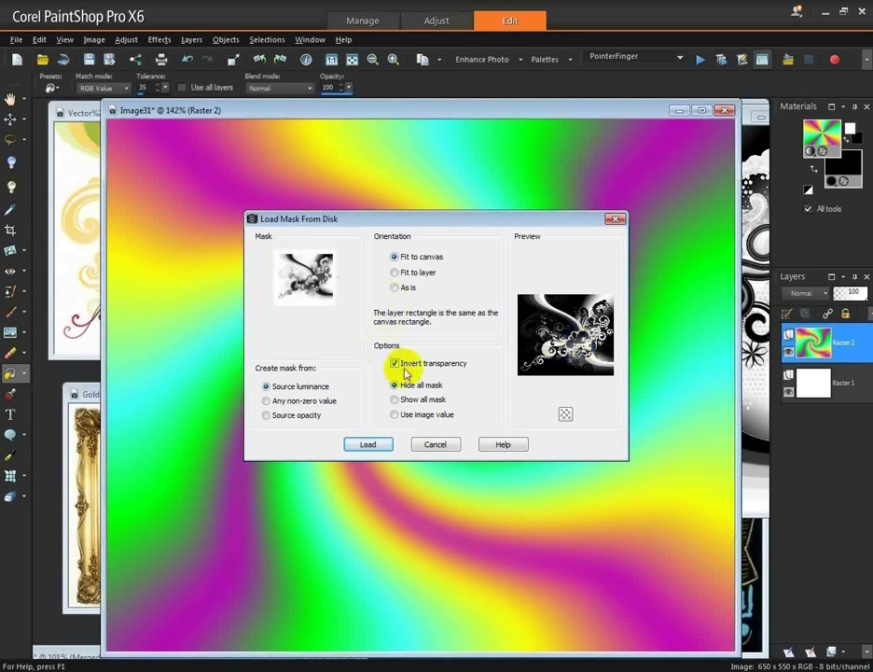
click(357, 445)
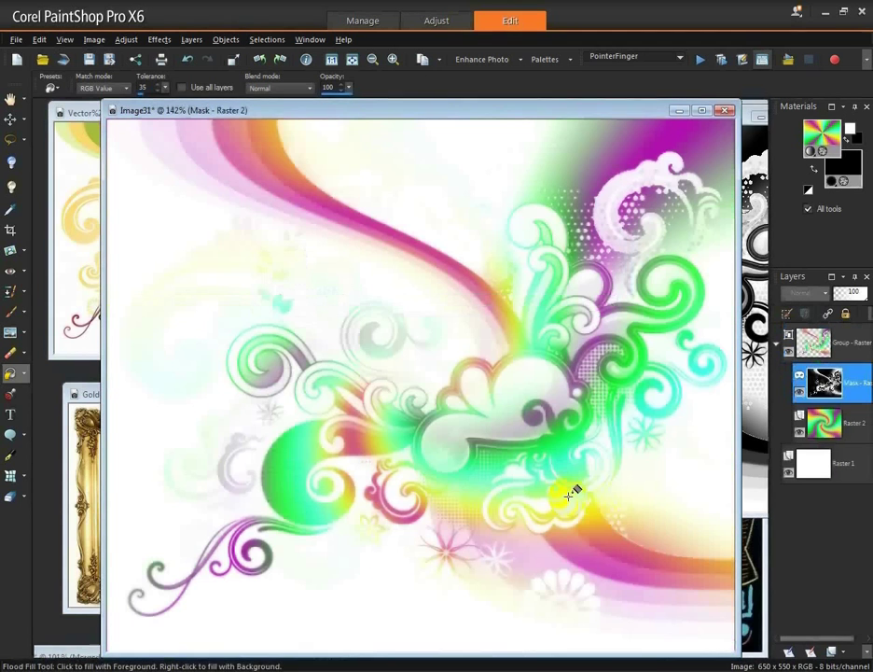
Merge the mask layer group into a single layer.
right_click(858, 380)
mouse_move(705, 522)
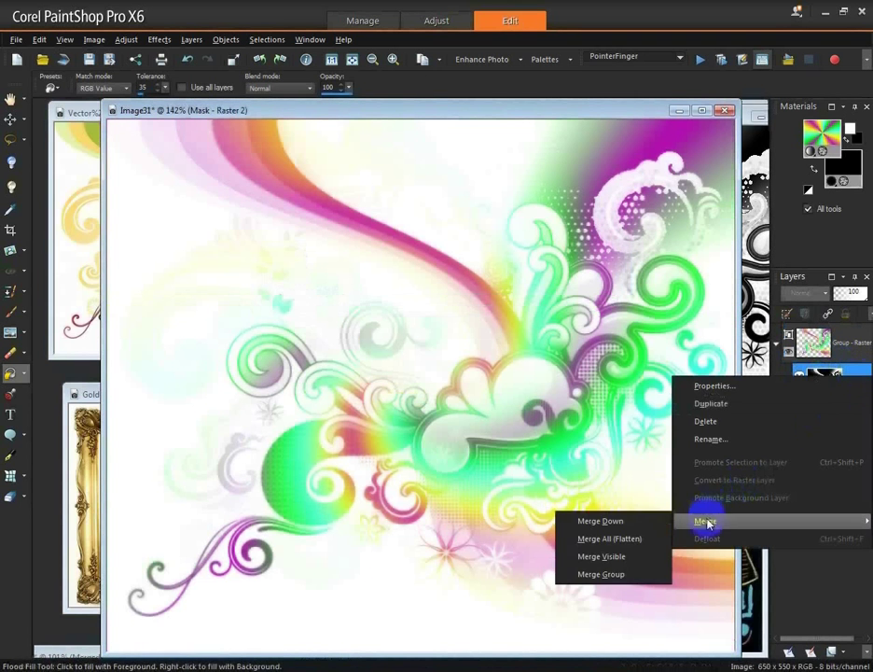
click(630, 575)
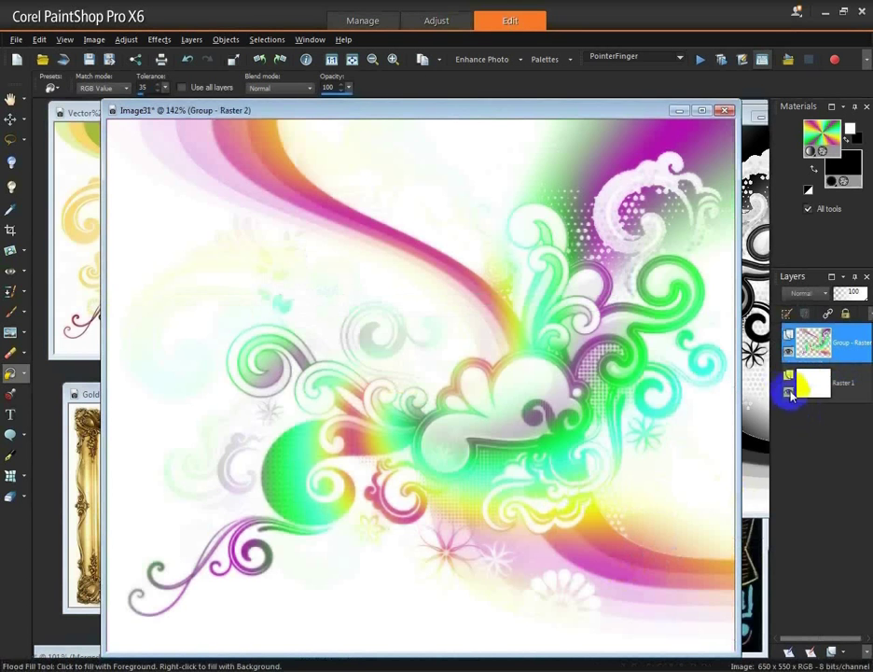
Toggle the white Raster 1 layer's visibility to inspect the masked artwork's transparency, and minimize the image window.
click(788, 392)
click(789, 393)
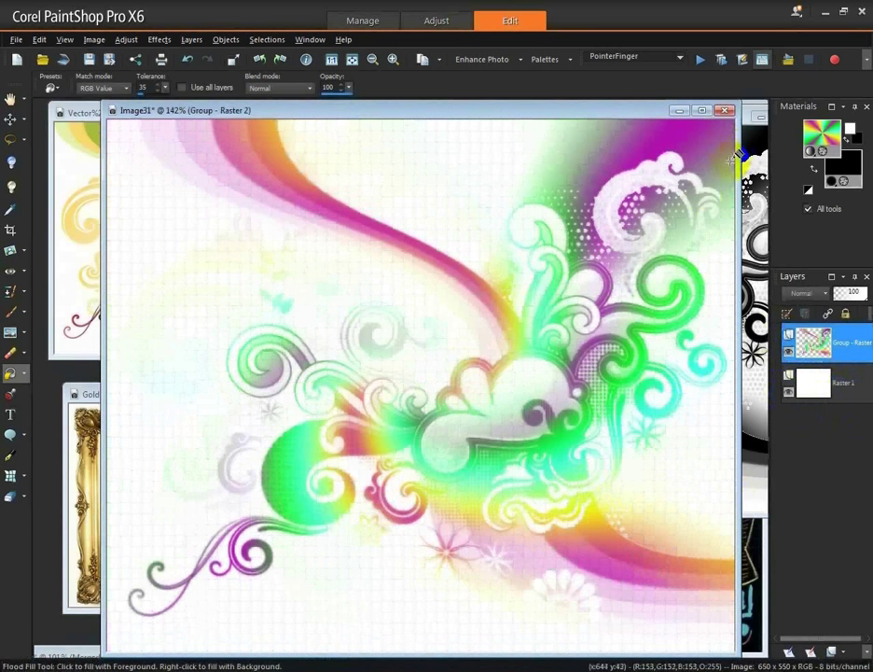
click(703, 179)
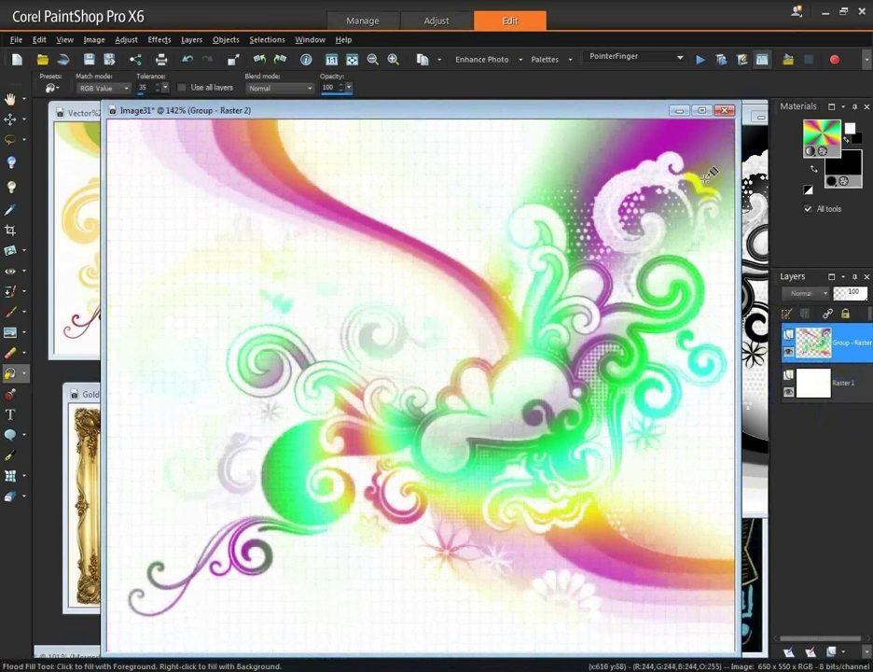
click(680, 112)
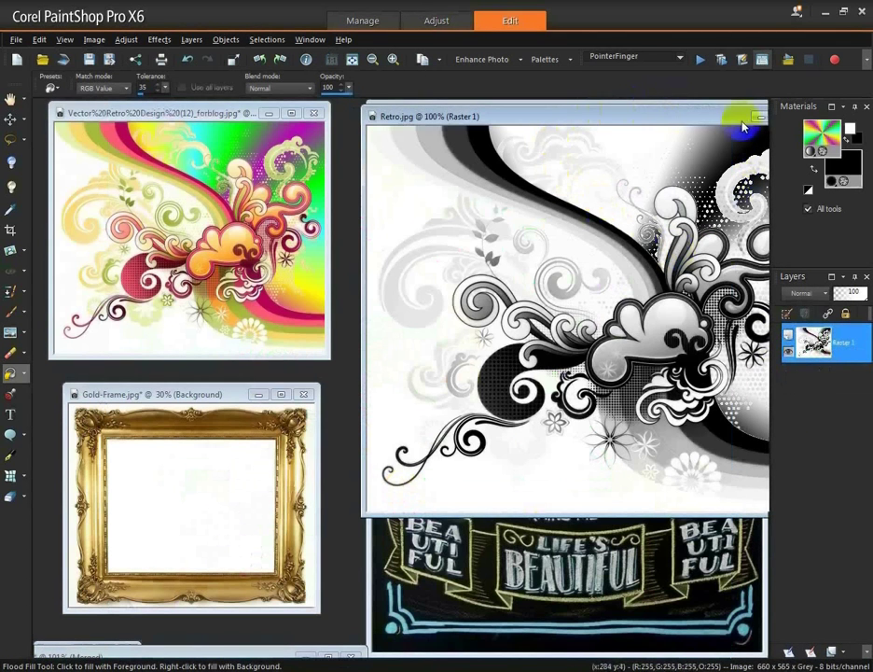
Minimize Retro.jpg, bring the Mask1.pspimage window into view, and split its Merged layer image into separate RGB channel images.
click(759, 117)
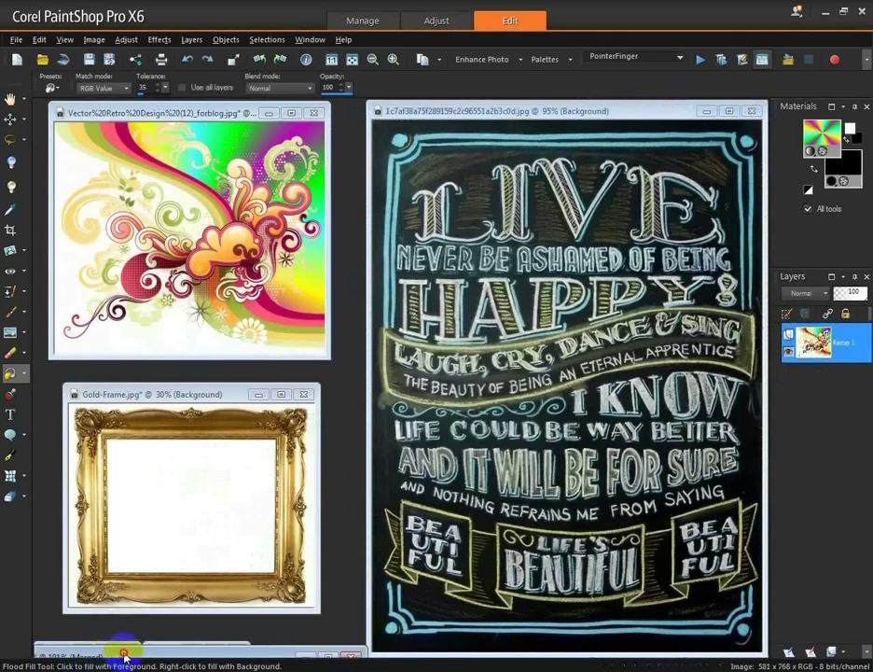
drag(124, 656, 210, 113)
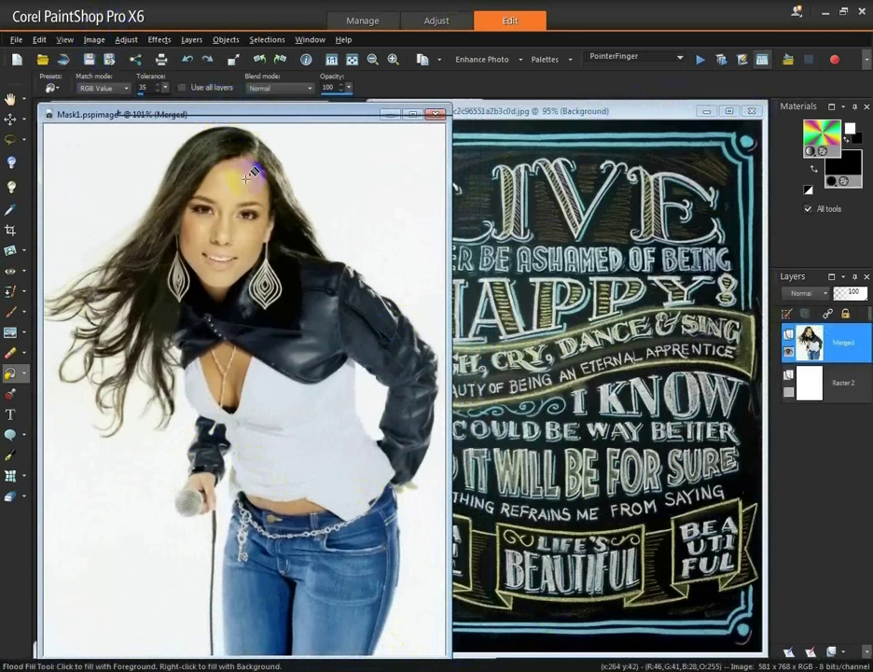
click(94, 40)
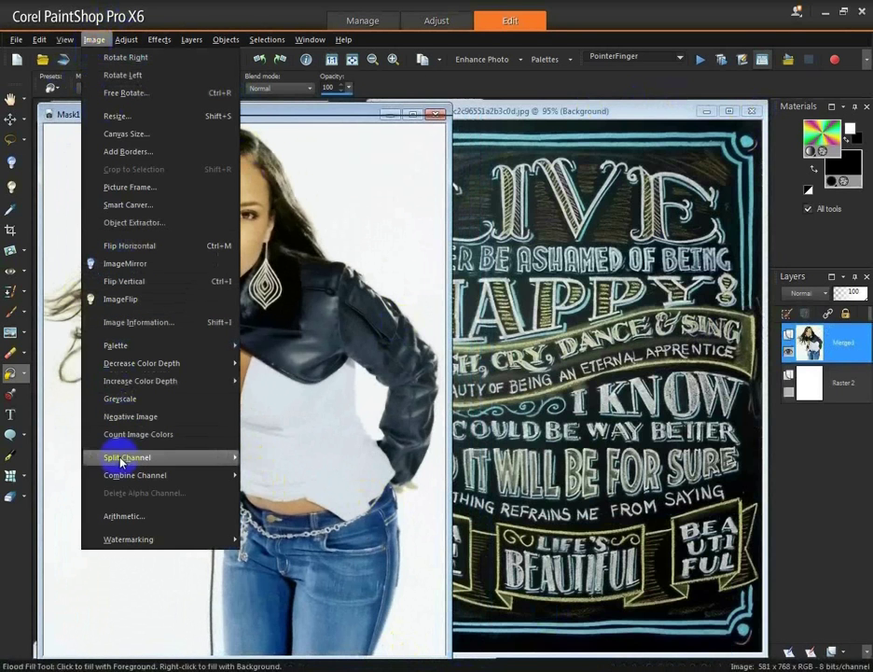
mouse_move(201, 458)
click(259, 459)
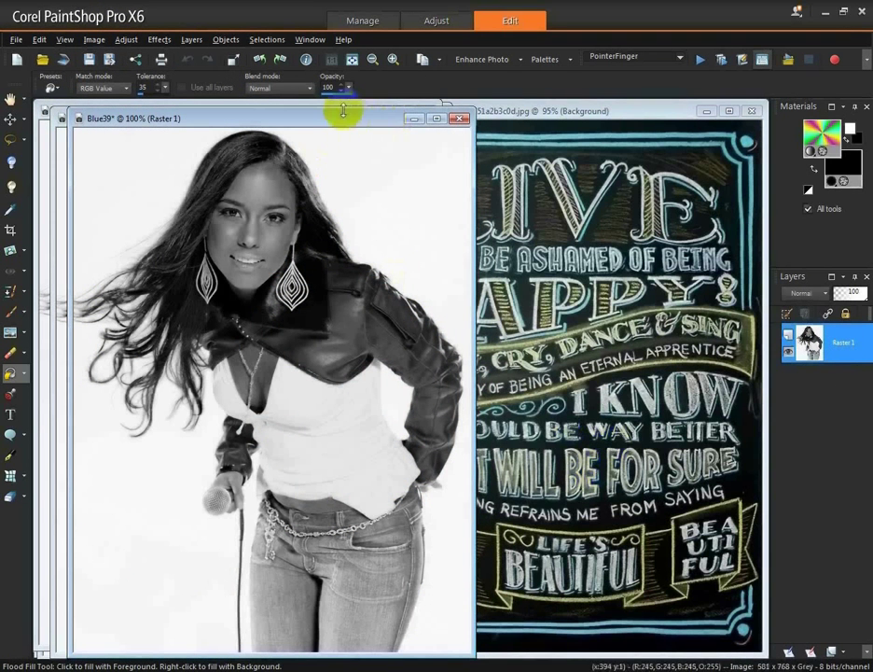
Compare the three greyscale channel images and close the green and red ones without saving, keeping the blue channel beside the original.
drag(339, 119, 496, 136)
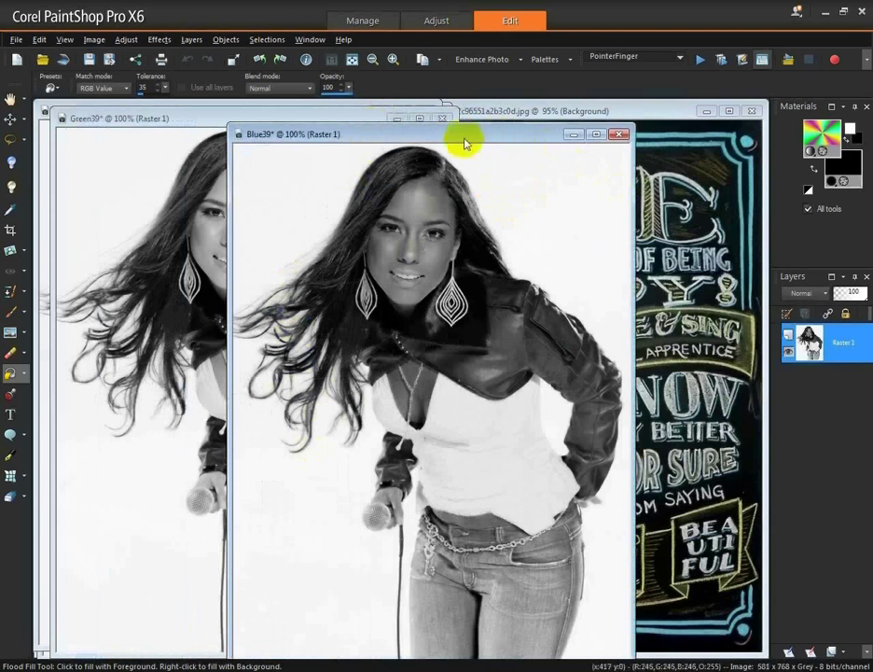
drag(452, 133, 561, 145)
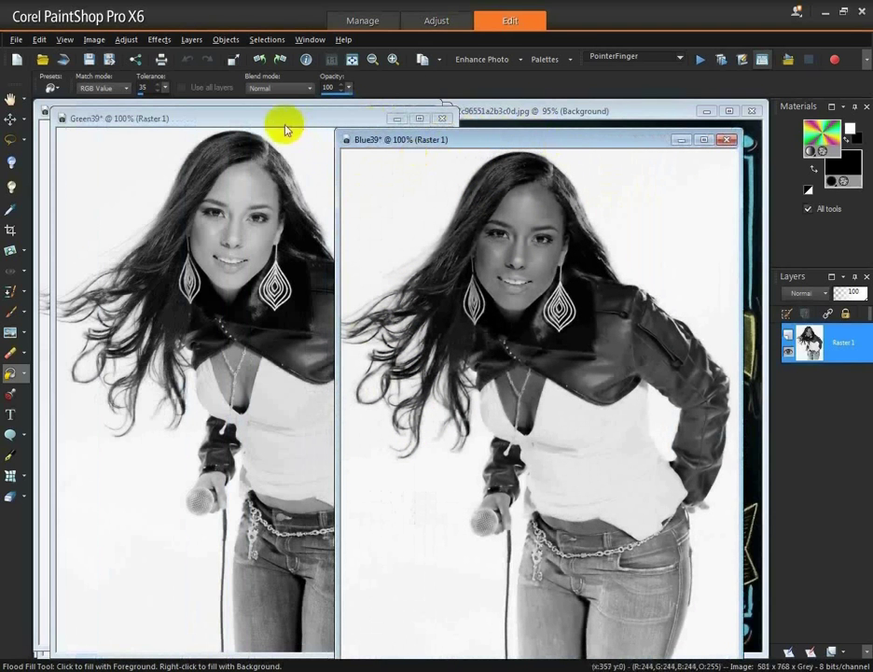
drag(296, 129, 288, 131)
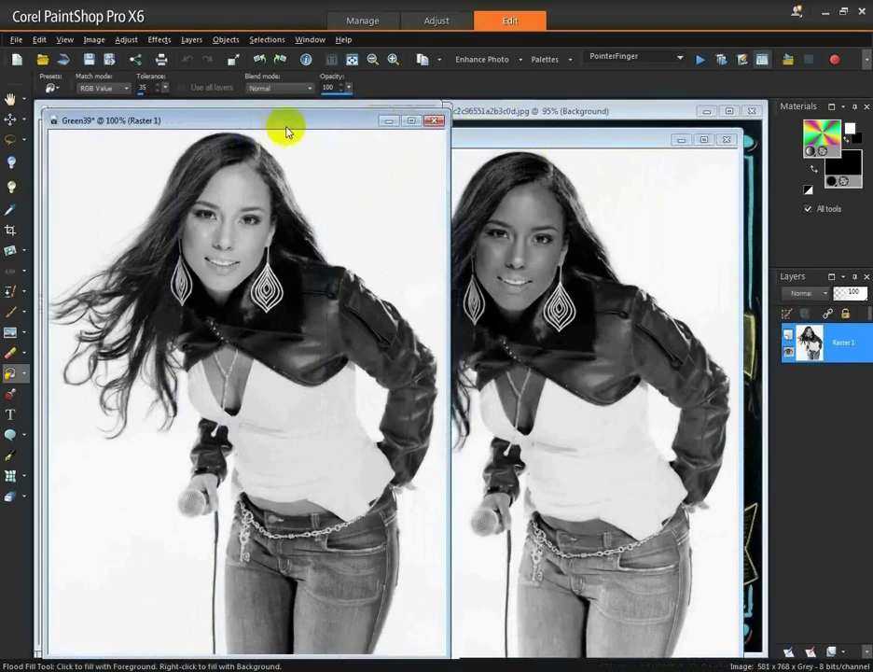
click(434, 123)
key(n)
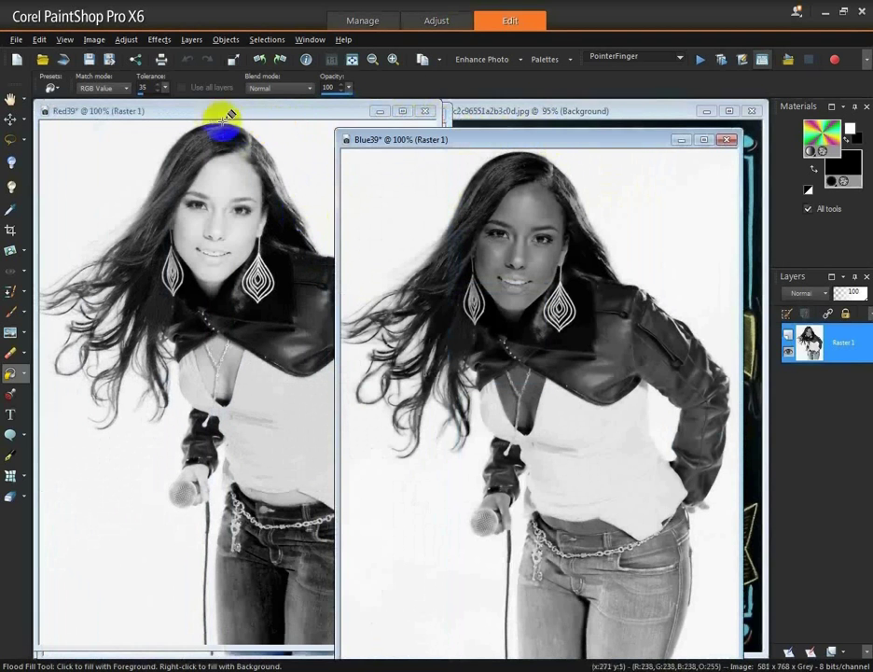
click(237, 114)
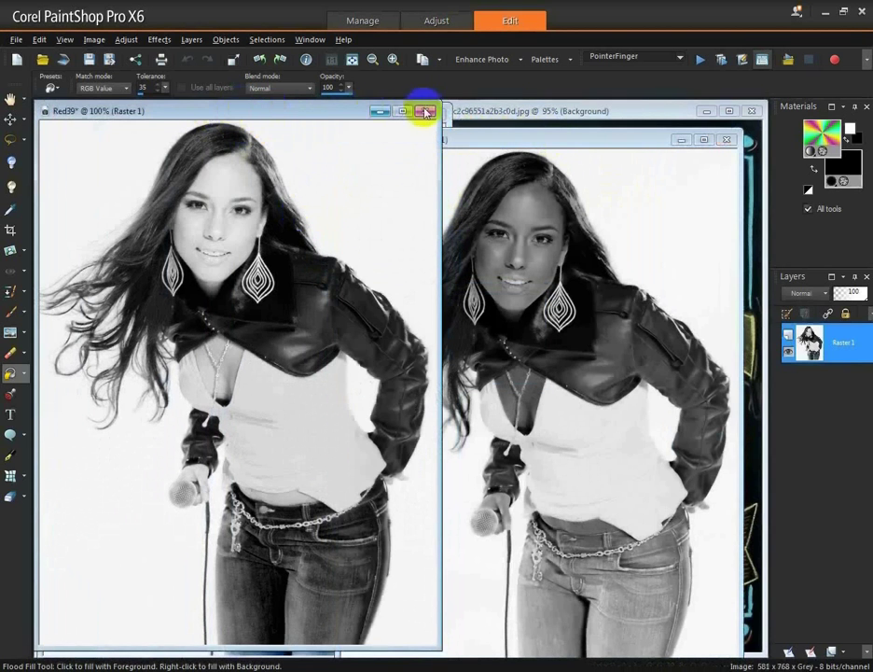
click(426, 111)
click(446, 371)
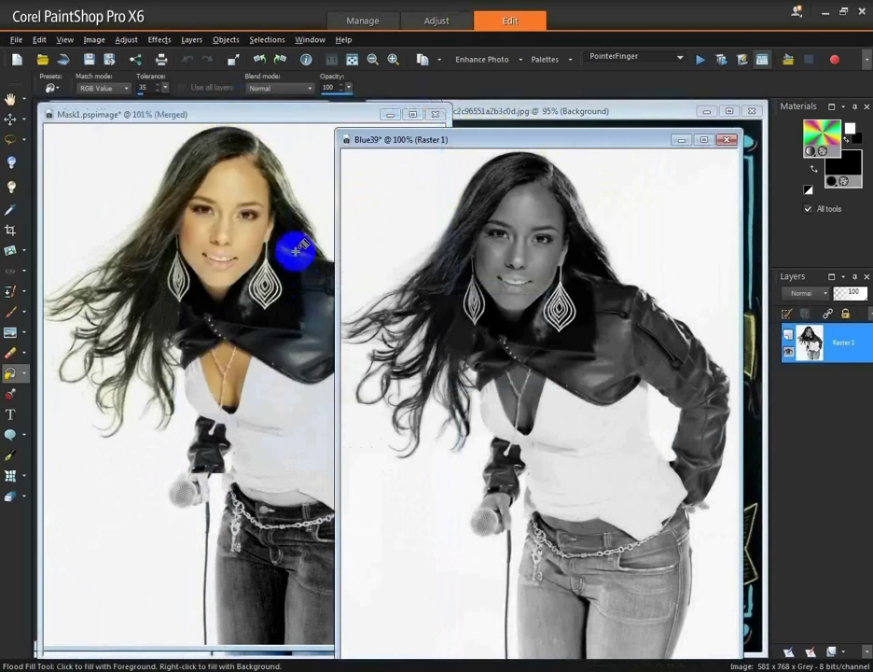
drag(551, 144, 507, 127)
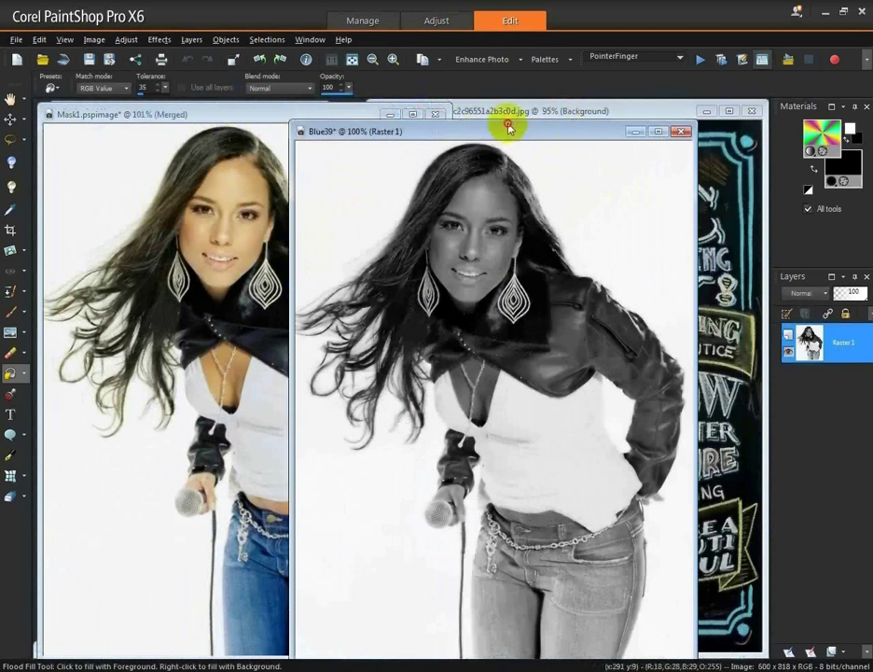
Apply Brightness/Contrast to the blue channel image with brightness -44 and contrast 17.
click(122, 41)
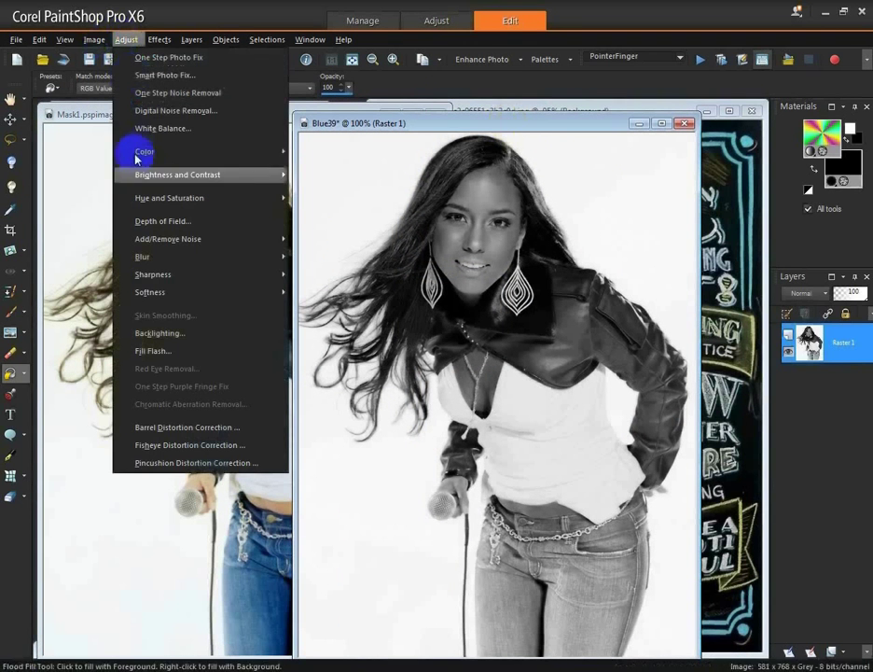
mouse_move(164, 175)
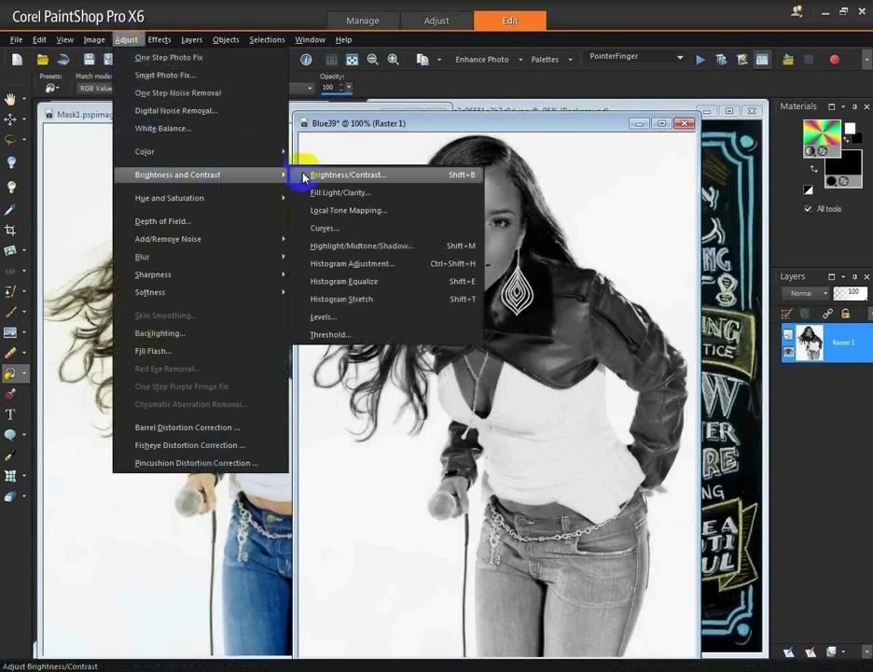
click(306, 173)
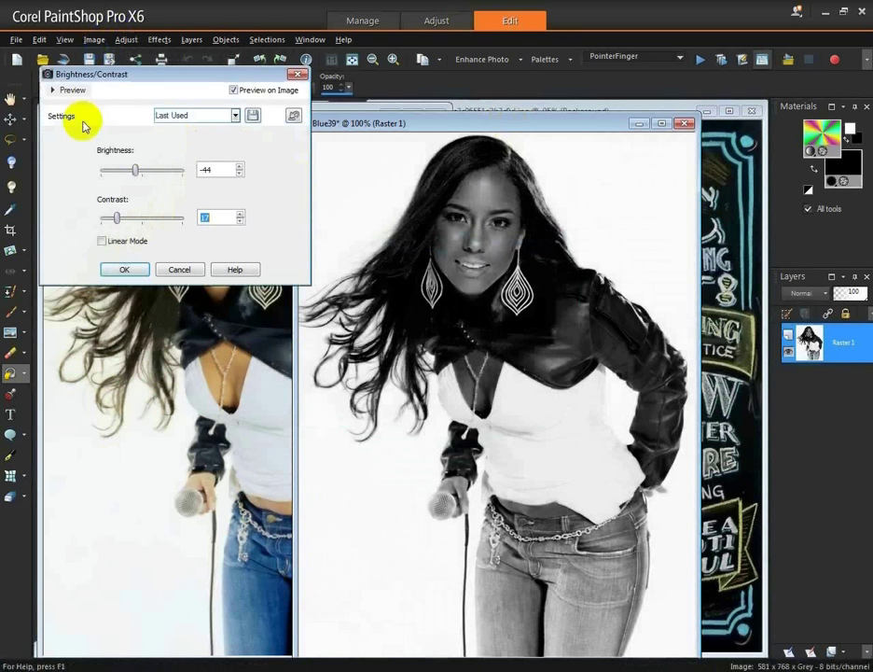
click(122, 269)
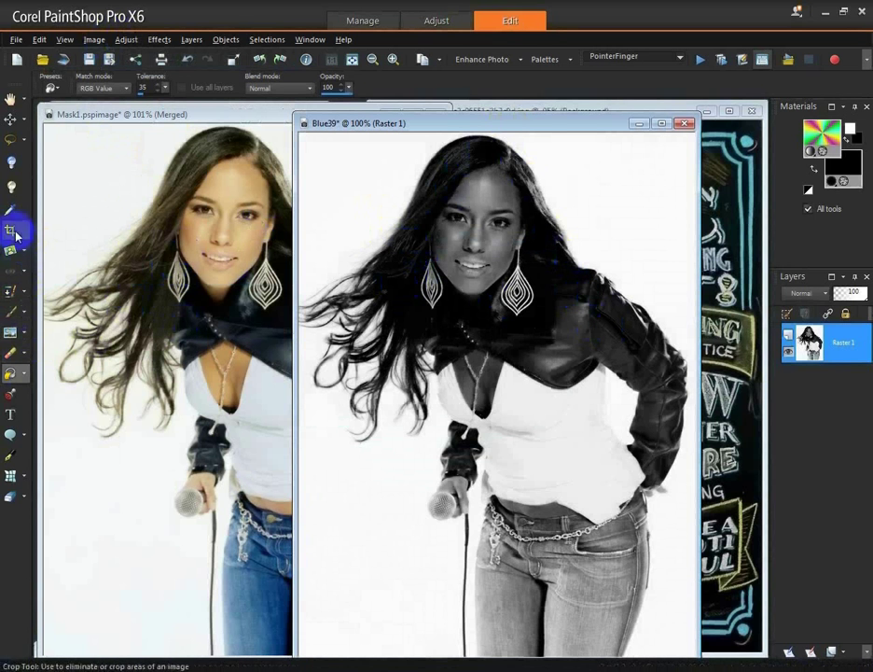
Select the woman's body, main hair mass, arms and microphone with Freehand Selection in Add mode, feather 1, leaving out the loose hair strands.
click(22, 142)
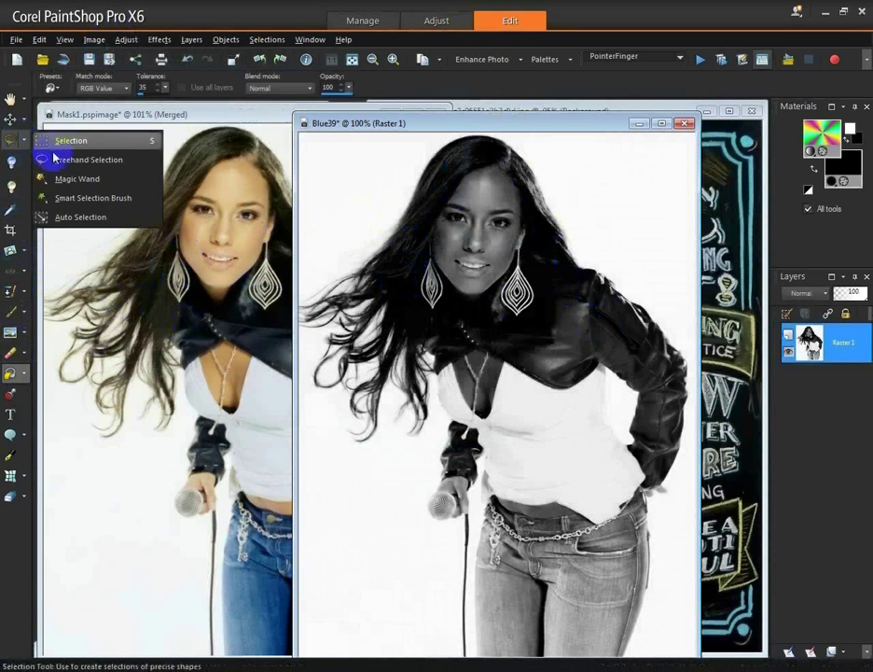
click(61, 160)
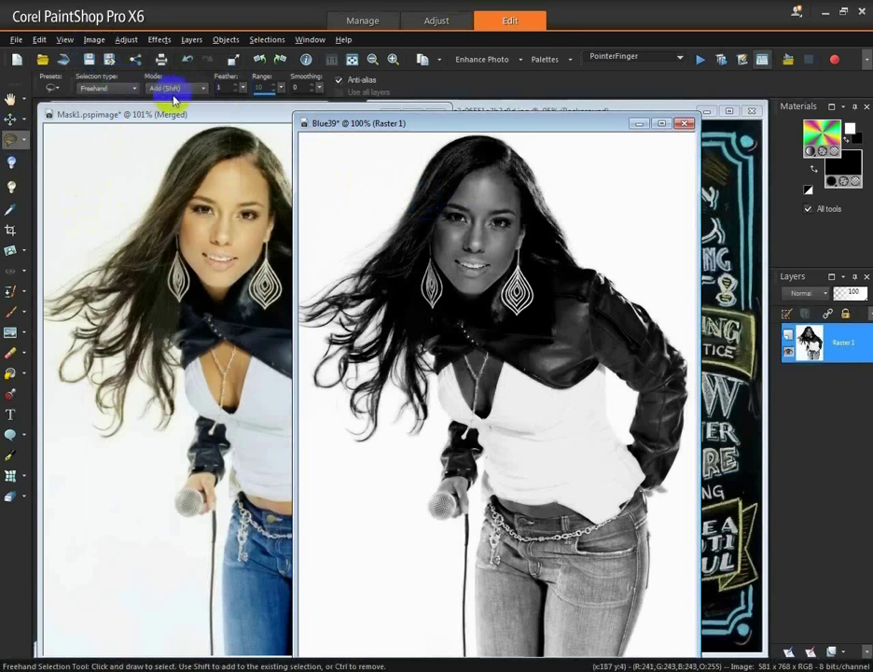
mouse_move(433, 174)
mouse_down()
mouse_move(475, 141)
mouse_move(514, 147)
mouse_move(540, 181)
mouse_move(573, 262)
mouse_move(600, 277)
mouse_move(609, 293)
mouse_move(554, 317)
mouse_move(436, 245)
mouse_move(431, 180)
mouse_move(606, 279)
mouse_up()
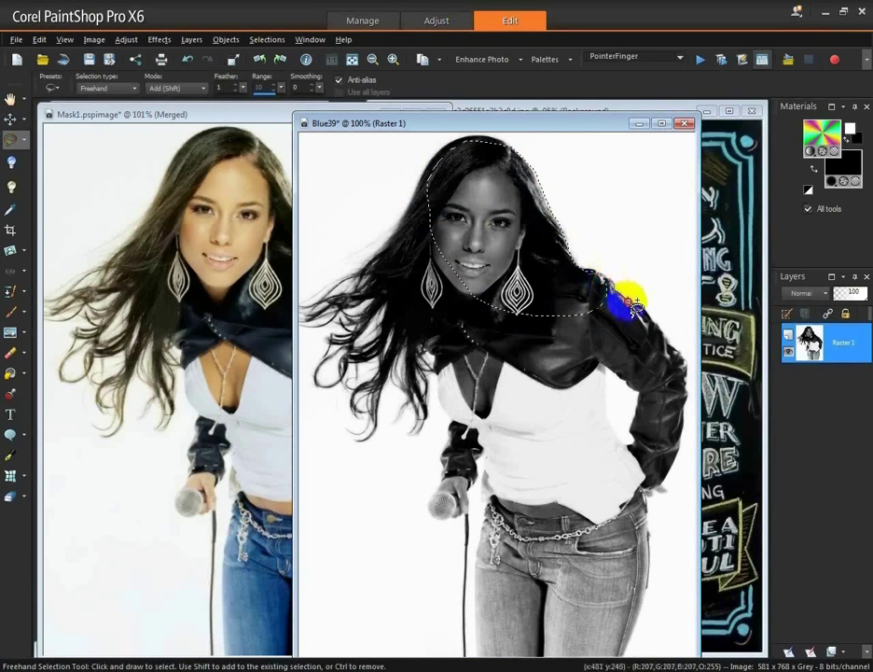
key(ctrl+d)
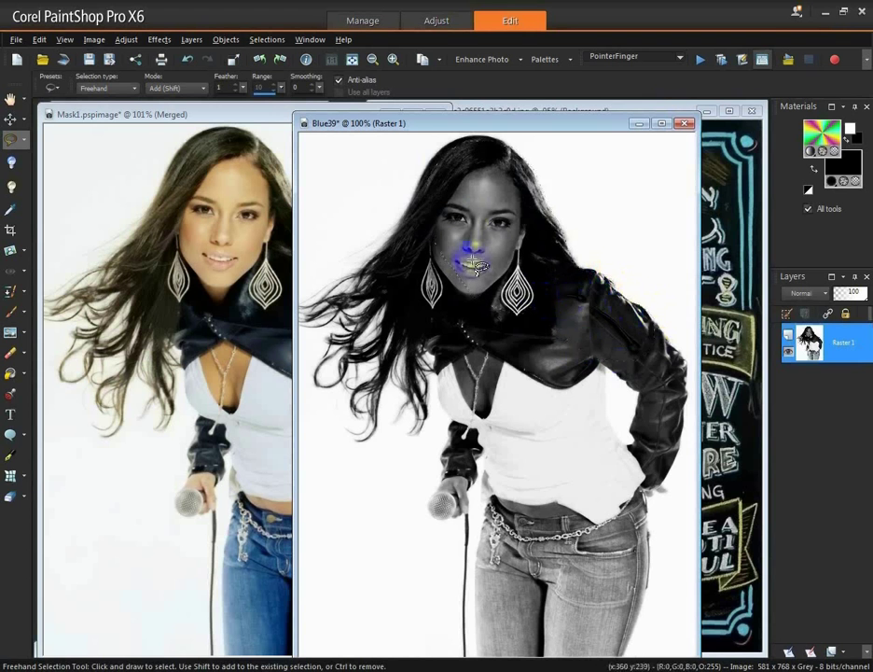
key(ctrl+z)
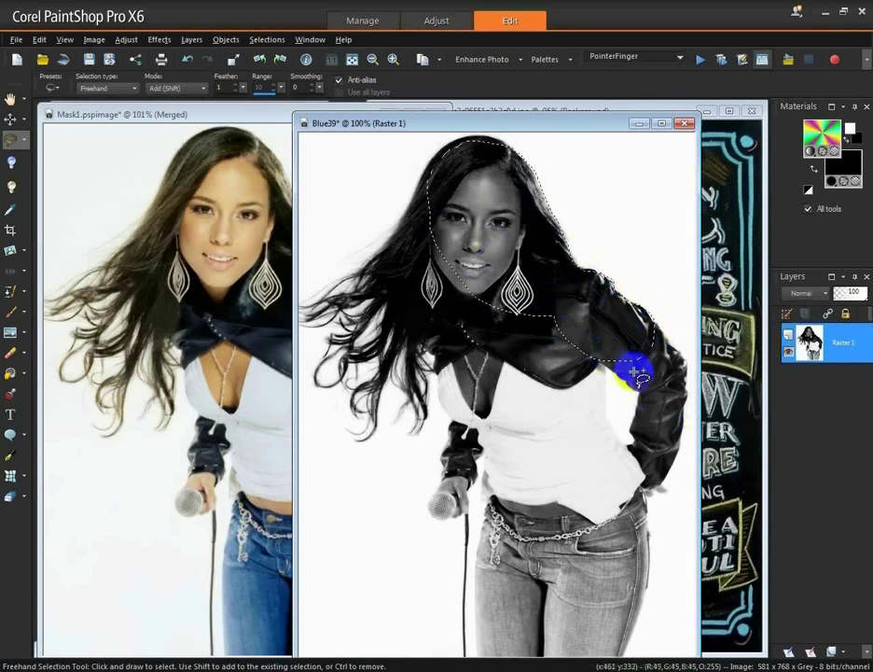
mouse_move(390, 280)
mouse_down()
mouse_move(449, 150)
mouse_move(510, 145)
mouse_move(586, 273)
mouse_move(610, 280)
mouse_move(687, 362)
mouse_move(688, 403)
mouse_move(640, 399)
mouse_move(602, 368)
mouse_move(607, 413)
mouse_move(645, 469)
mouse_move(566, 481)
mouse_move(528, 444)
mouse_move(456, 424)
mouse_move(438, 400)
mouse_move(429, 338)
mouse_move(412, 338)
mouse_move(392, 291)
mouse_up()
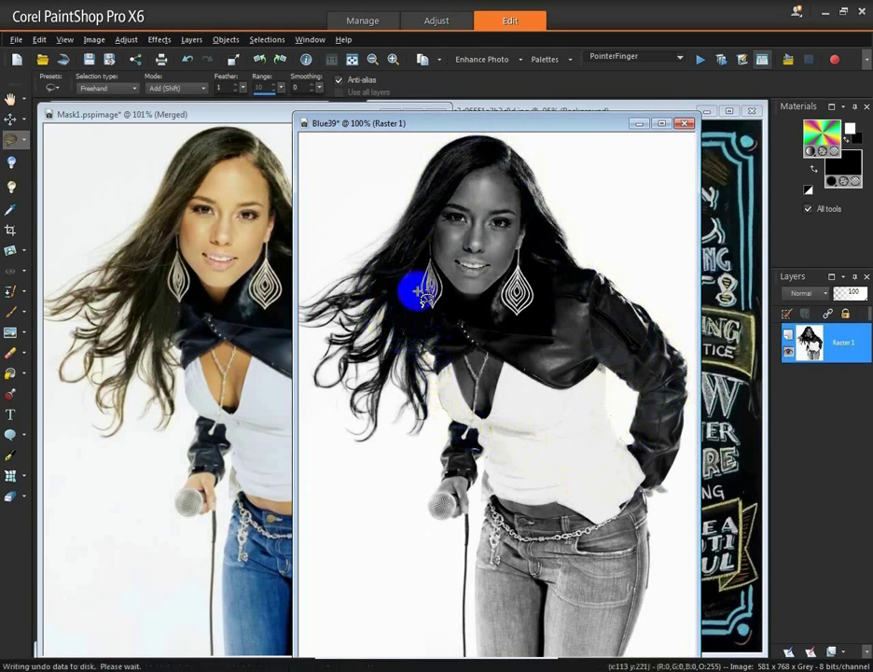
mouse_move(459, 438)
mouse_down()
mouse_move(453, 419)
mouse_move(460, 431)
mouse_up()
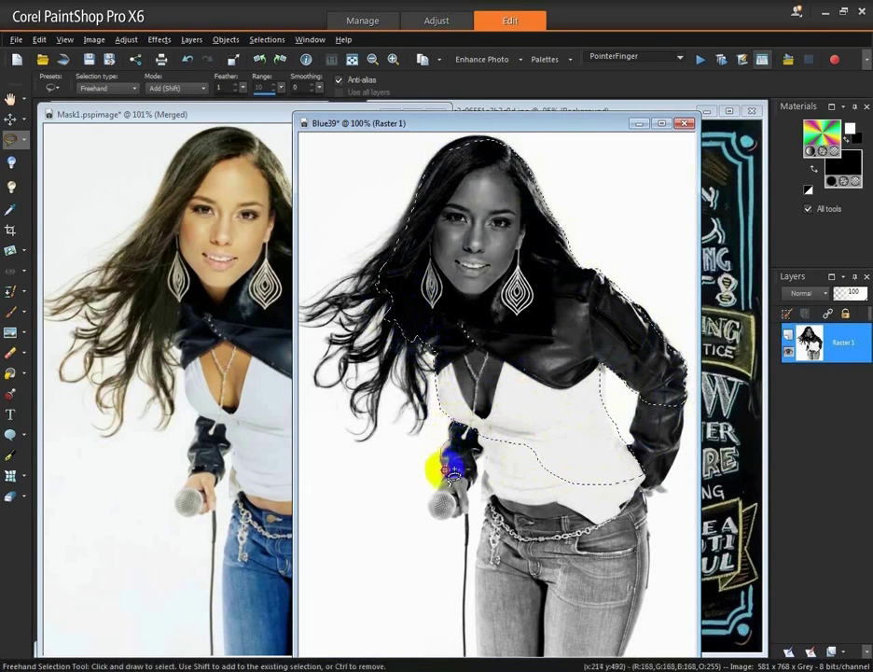
drag(432, 502, 439, 519)
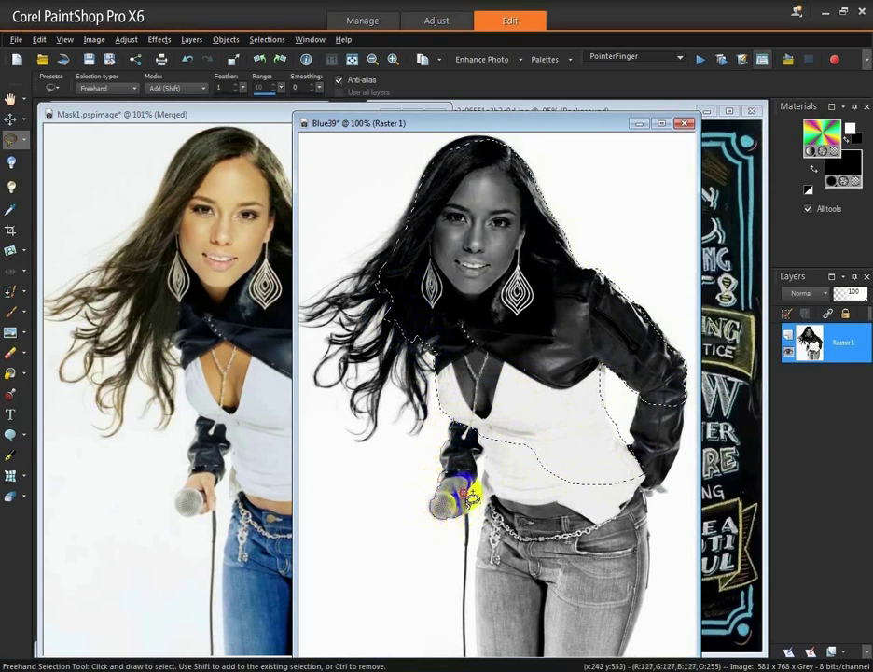
mouse_move(484, 459)
mouse_down()
mouse_move(494, 433)
mouse_move(467, 410)
mouse_up()
Add a new raster layer to the blue channel image, flood fill the selected figure with black, and deselect.
click(789, 652)
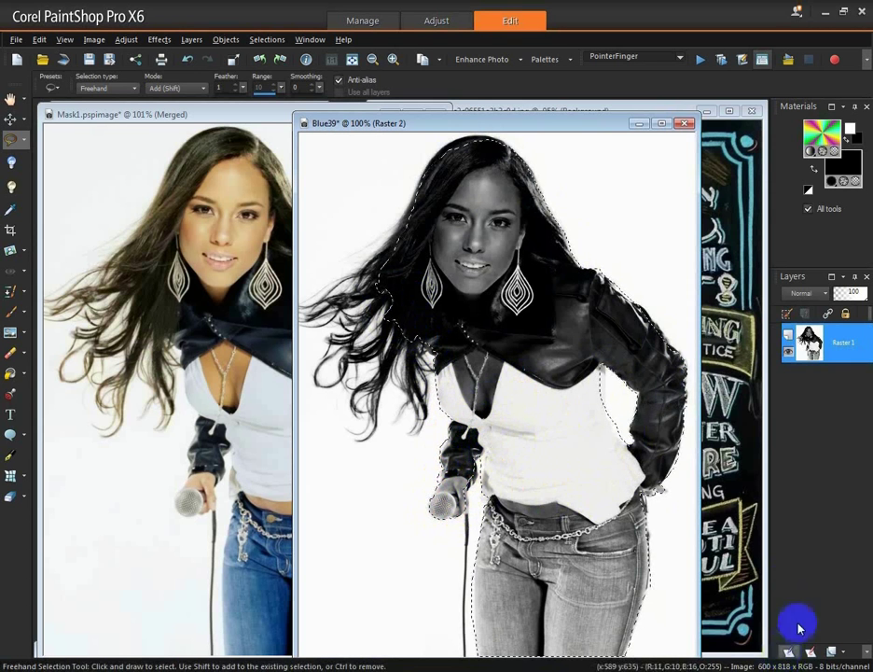
click(12, 374)
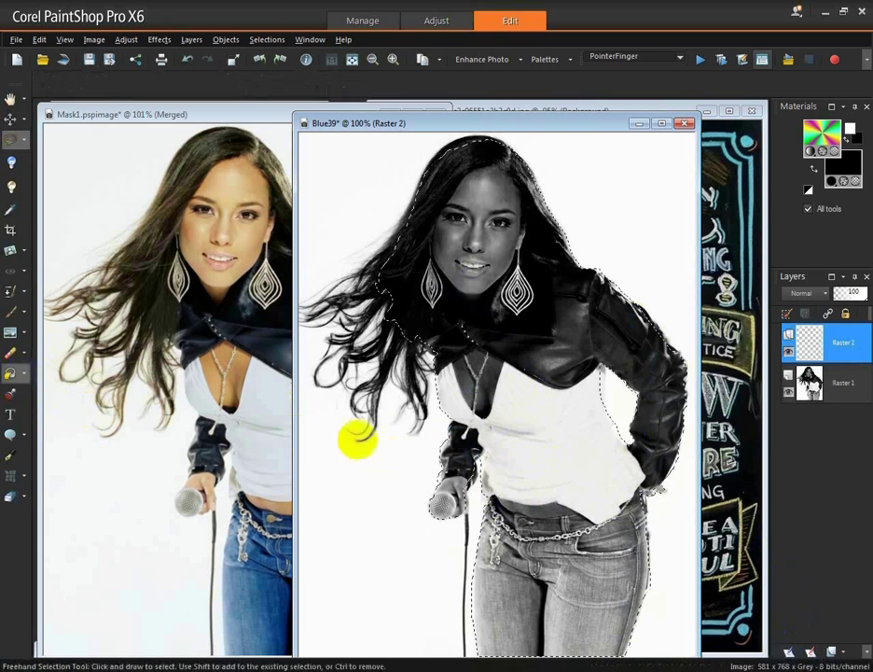
click(539, 420)
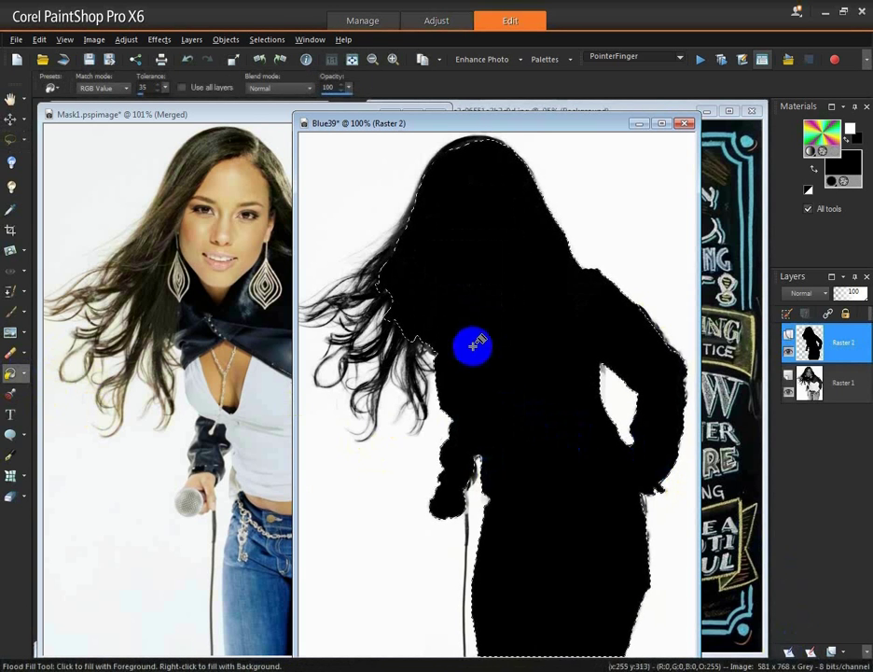
key(ctrl)
key(ctrl+d)
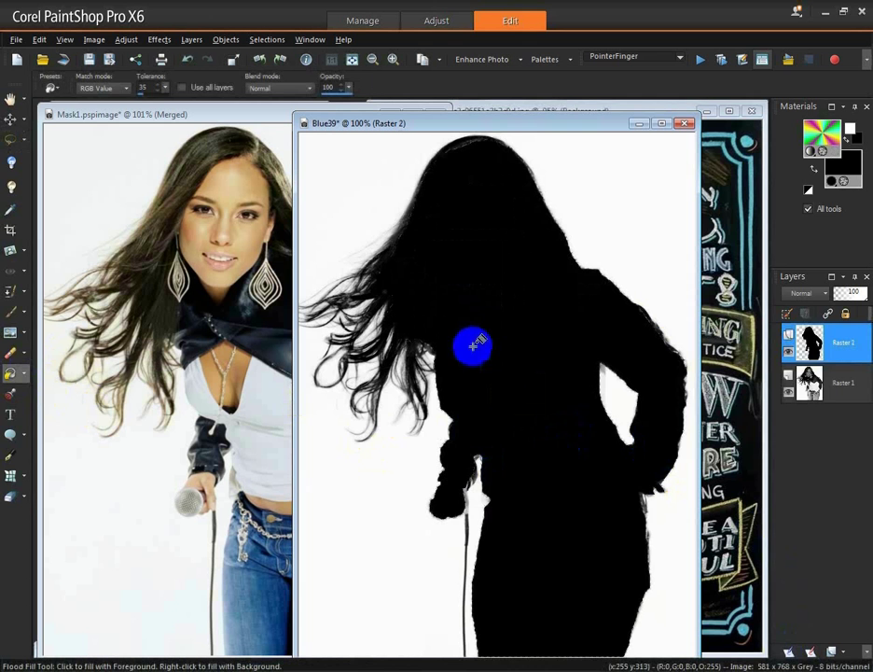
Merge the black silhouette layer with the greyscale layer and place the image window beside the original photo.
right_click(861, 338)
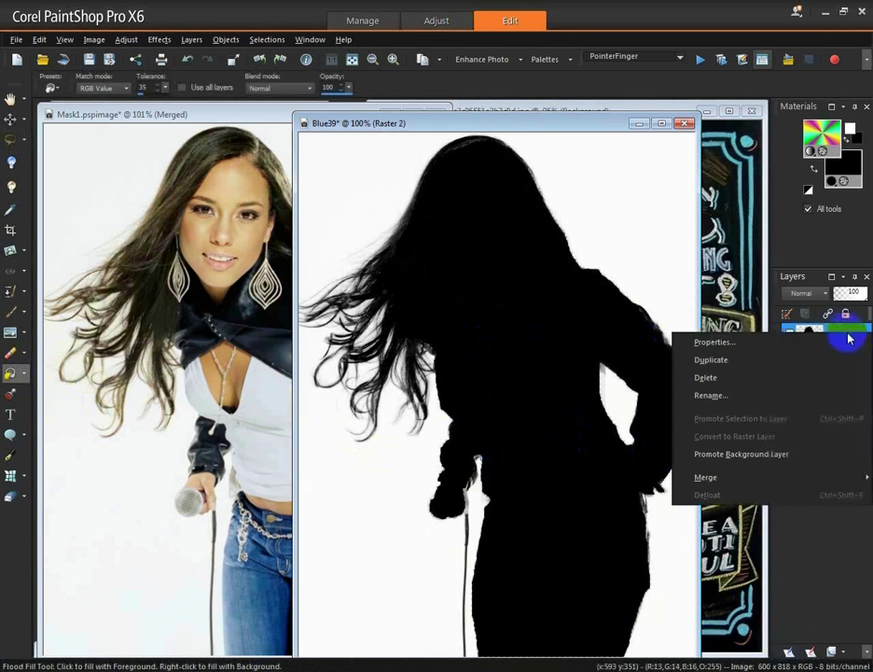
mouse_move(741, 476)
click(608, 514)
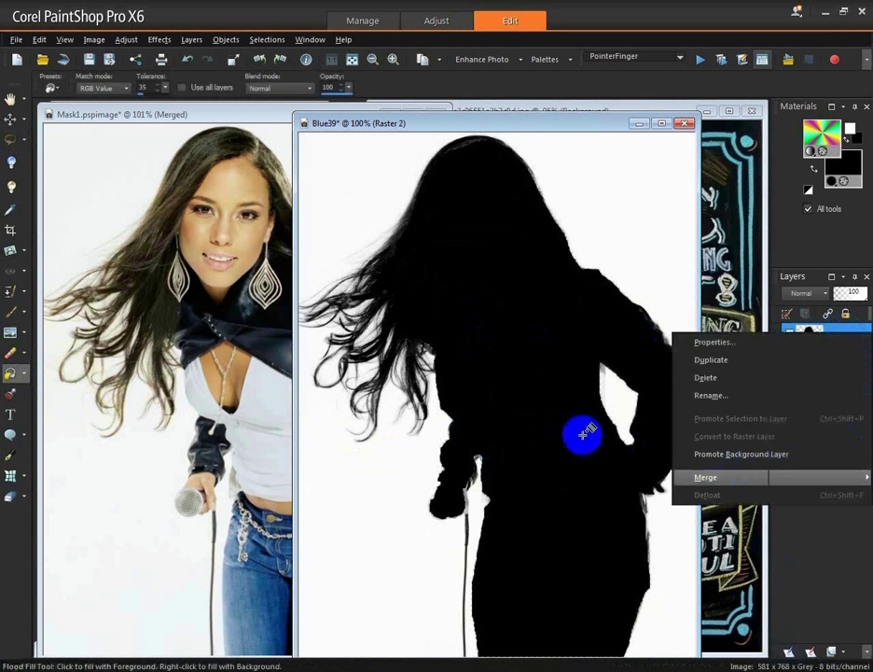
drag(334, 124, 499, 112)
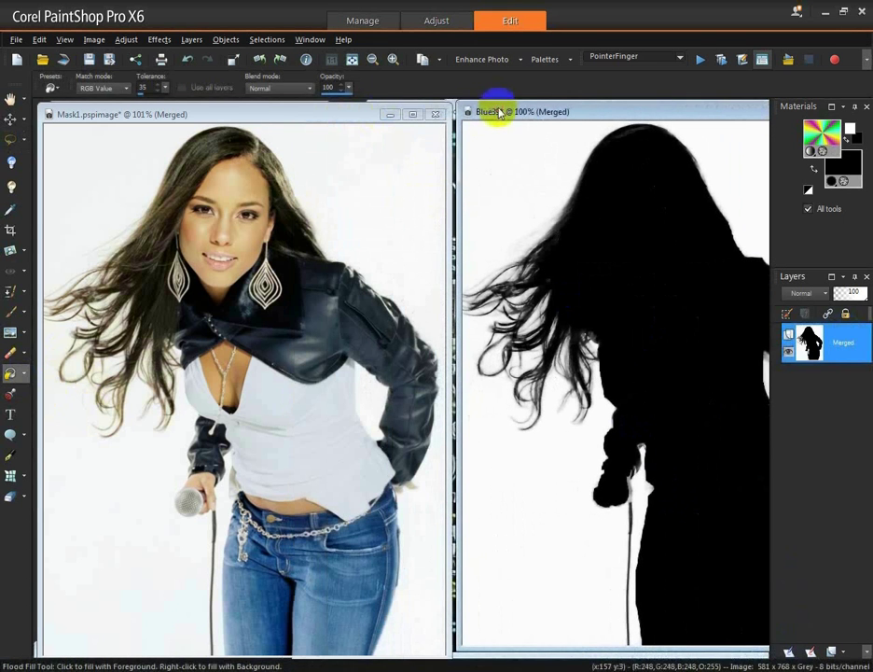
Add a mask layer to the woman's photo from the Blue39 image, using source luminance with inverted mask data.
click(252, 112)
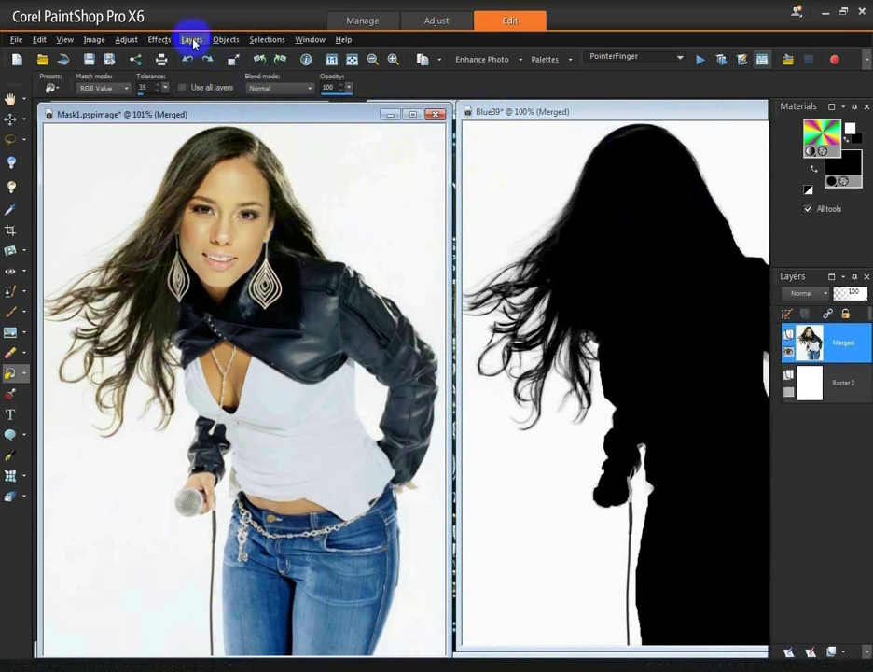
click(191, 40)
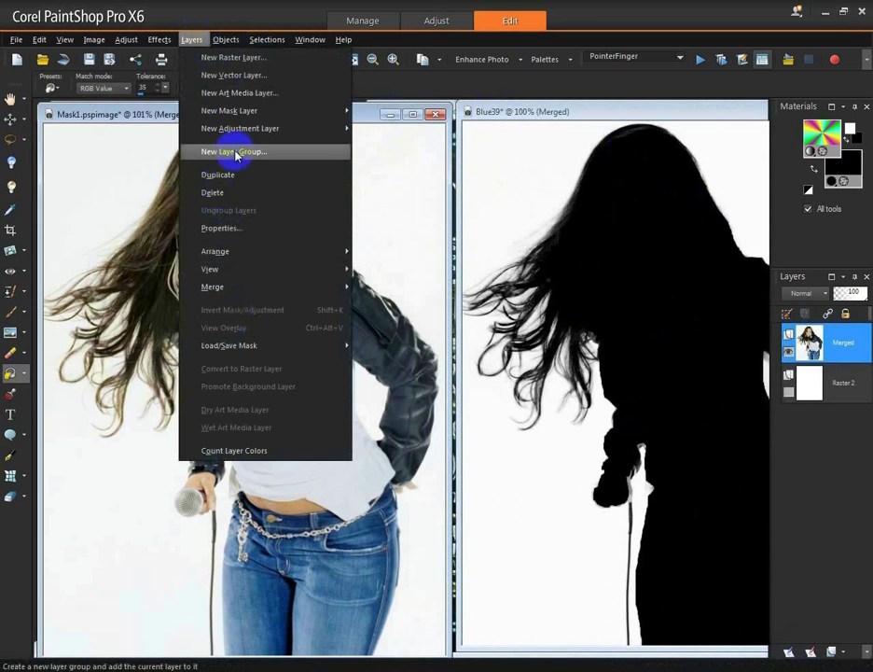
mouse_move(278, 114)
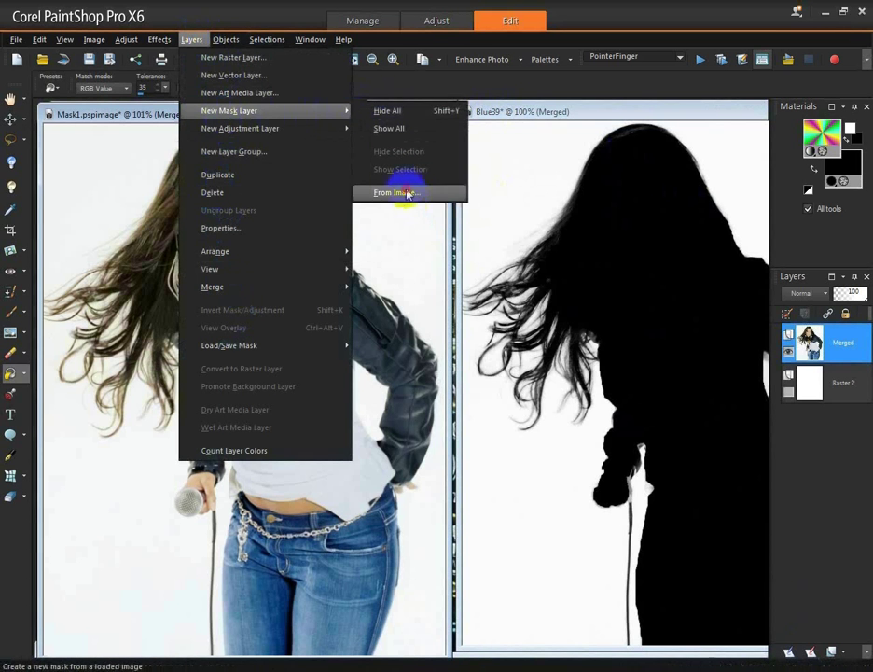
click(396, 193)
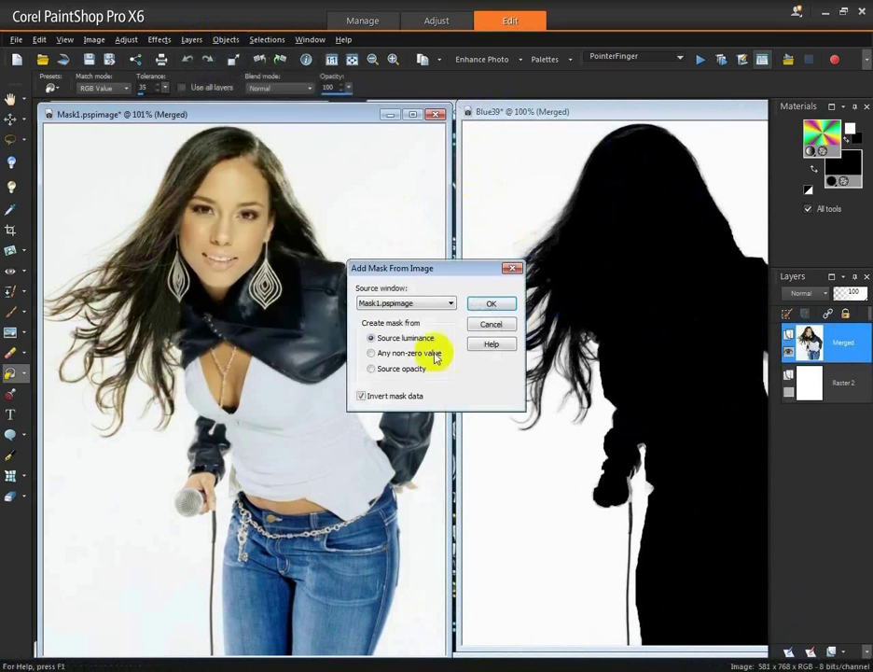
click(451, 305)
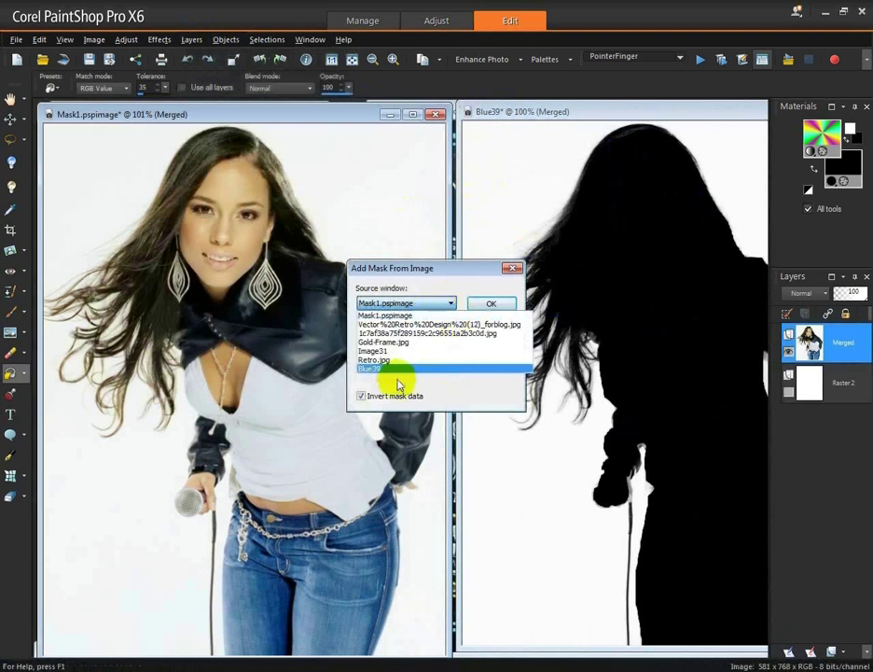
click(378, 369)
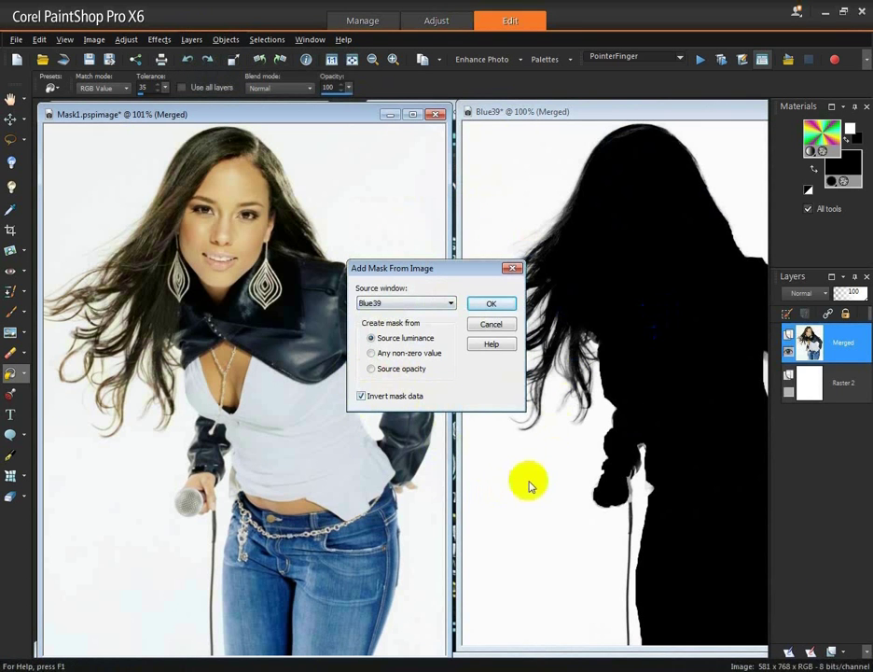
click(479, 305)
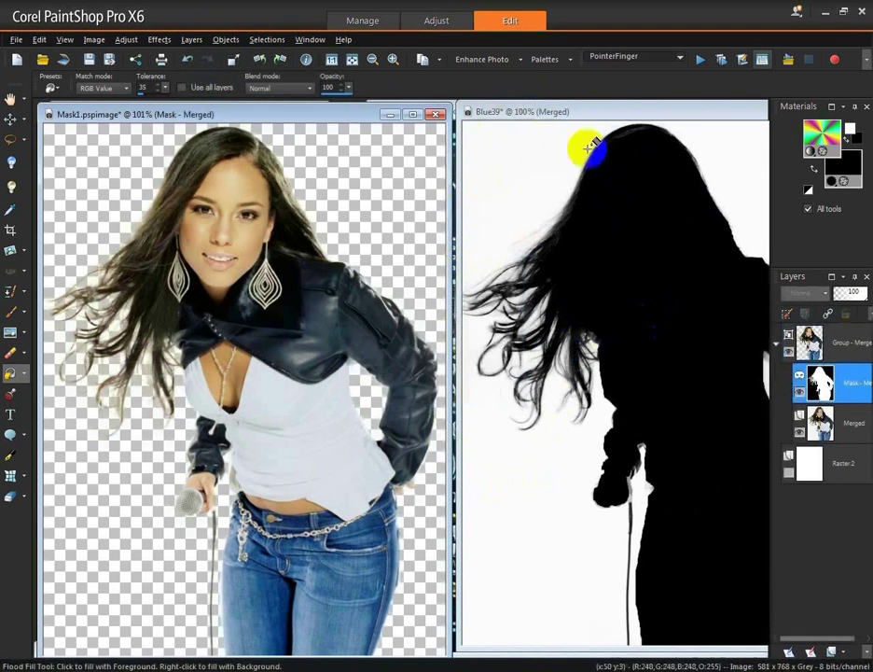
Merge the mask group into a single layer and show the white Raster 2 layer behind the cut-out woman.
right_click(849, 382)
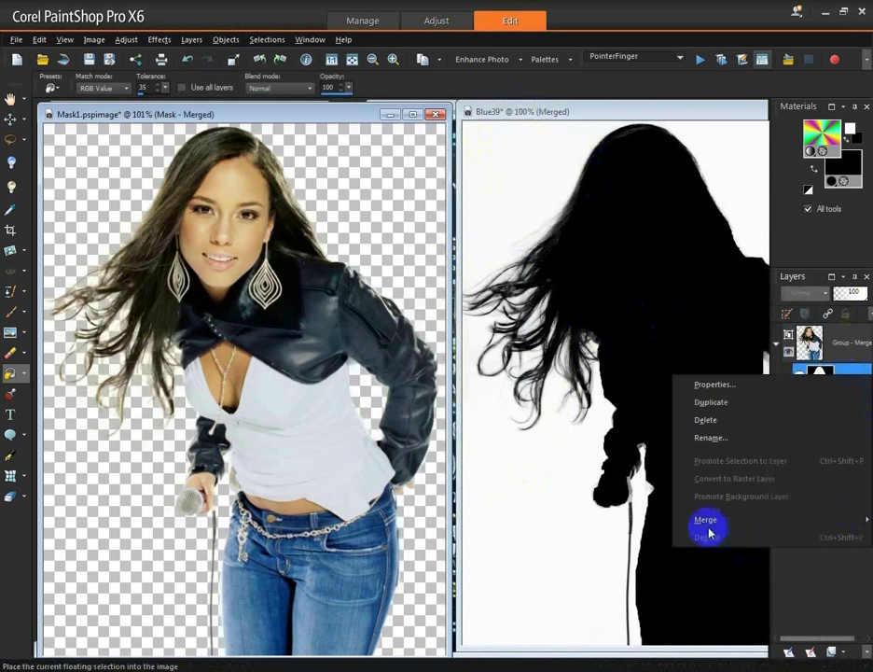
mouse_move(711, 521)
click(614, 574)
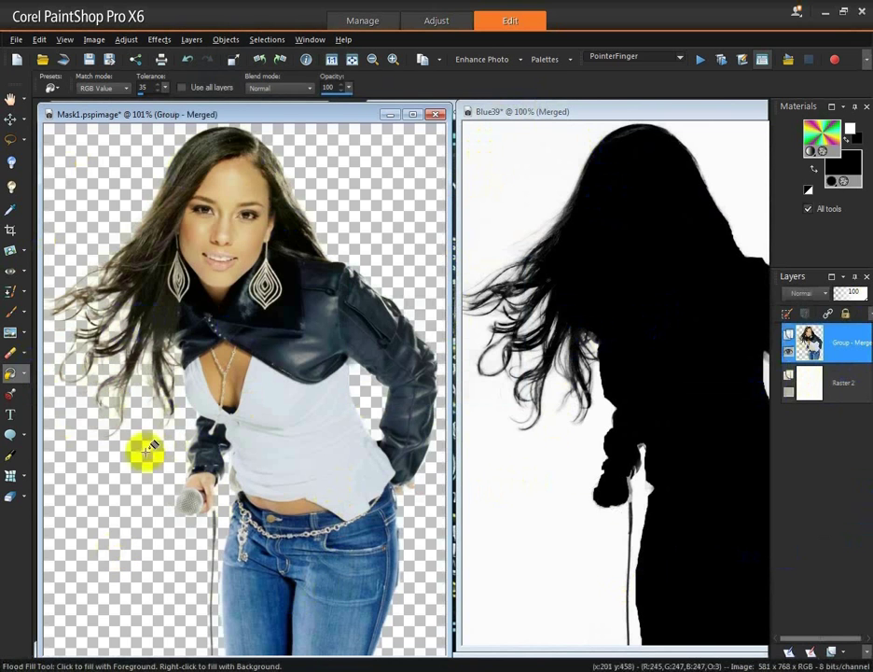
click(790, 393)
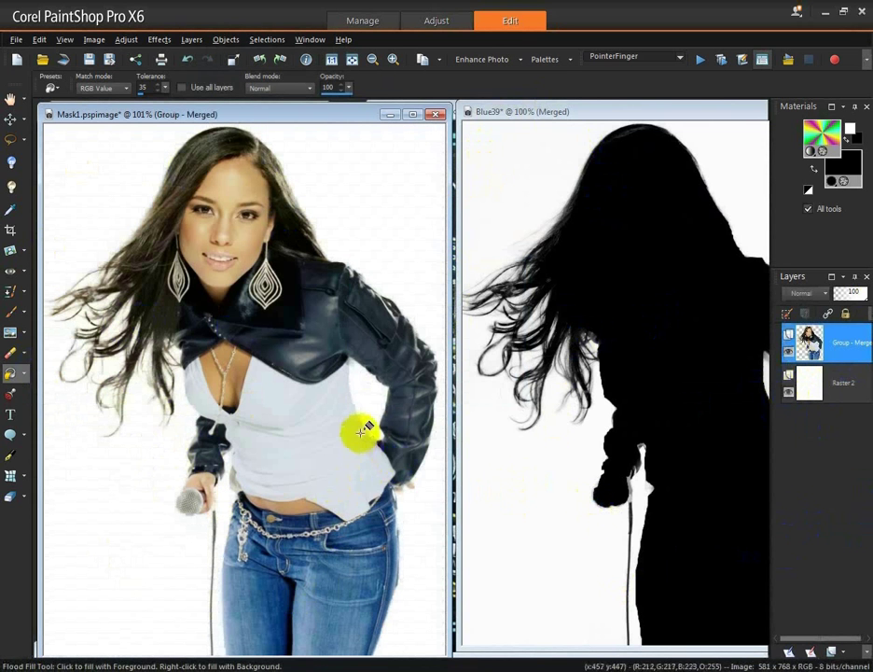
click(328, 354)
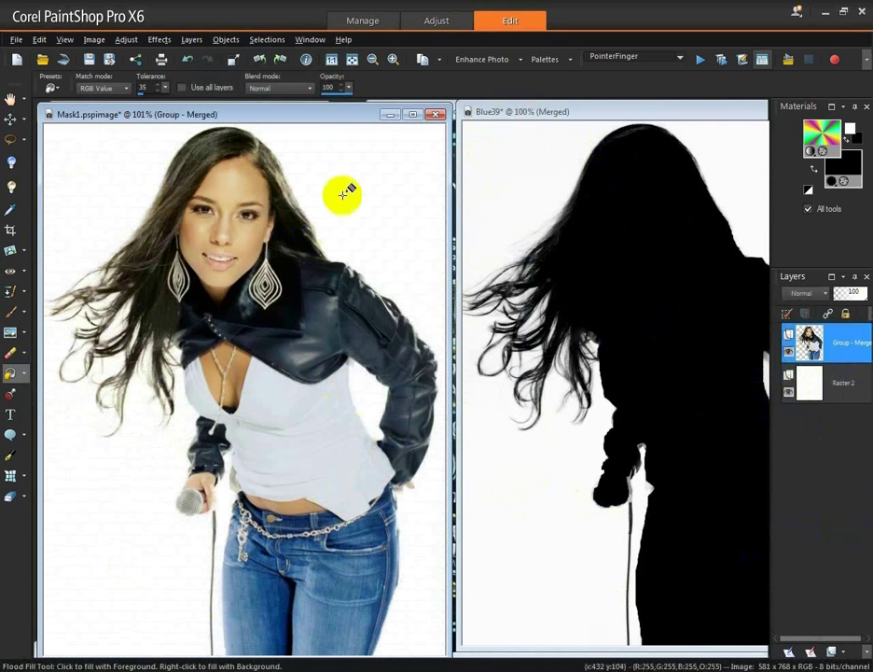